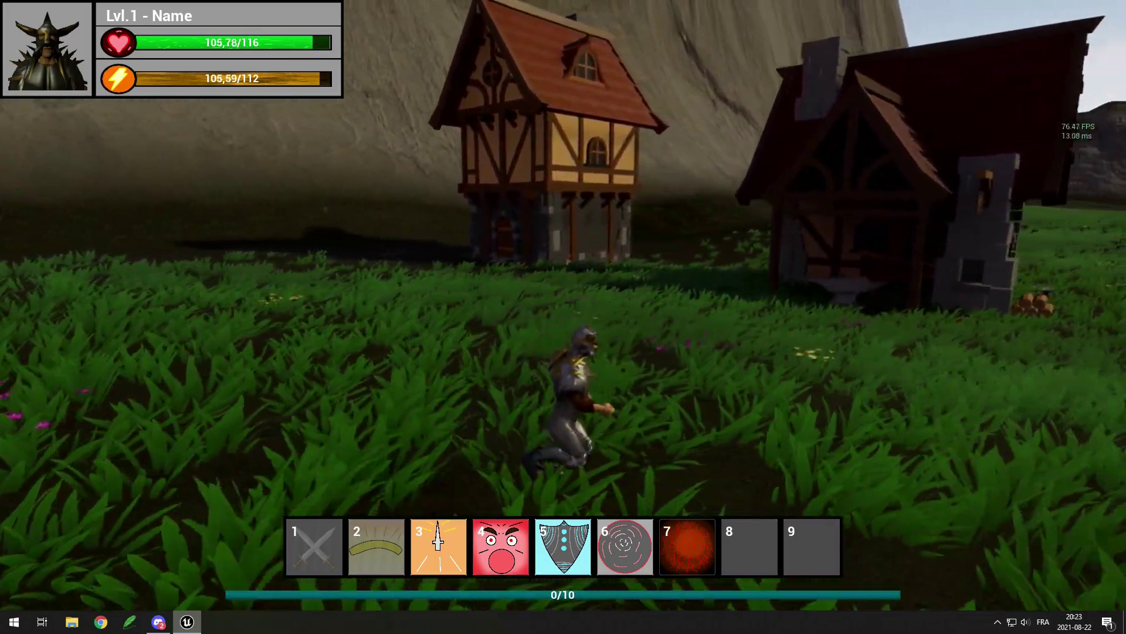
Playtest the open world by running and jumping the character from the village houses across the grassland into the forest.
key(w)
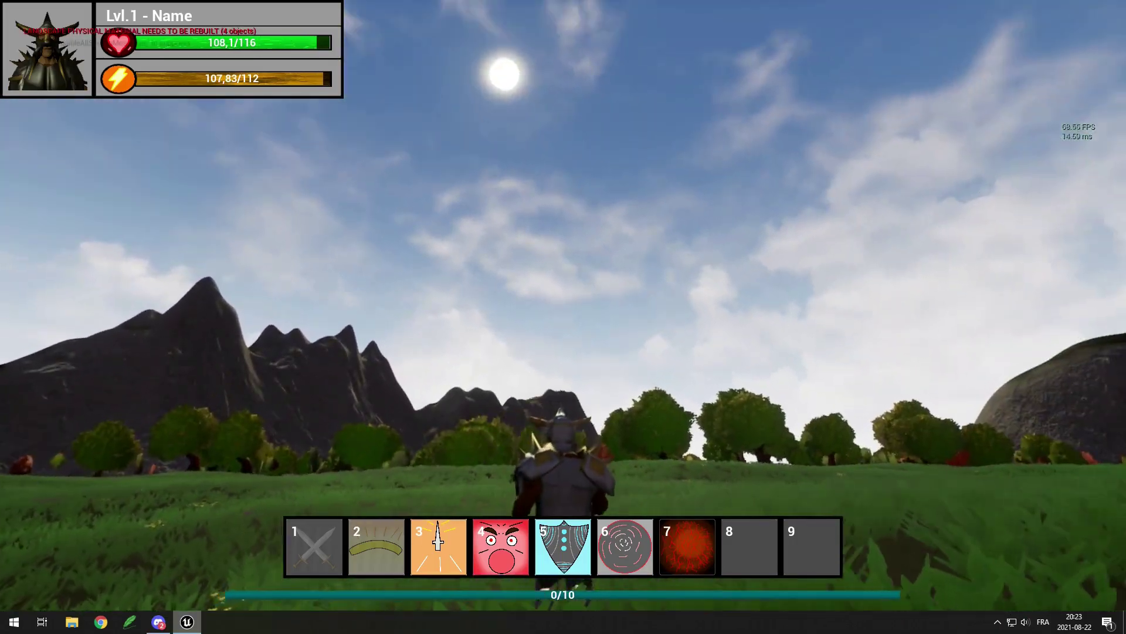
key(w)
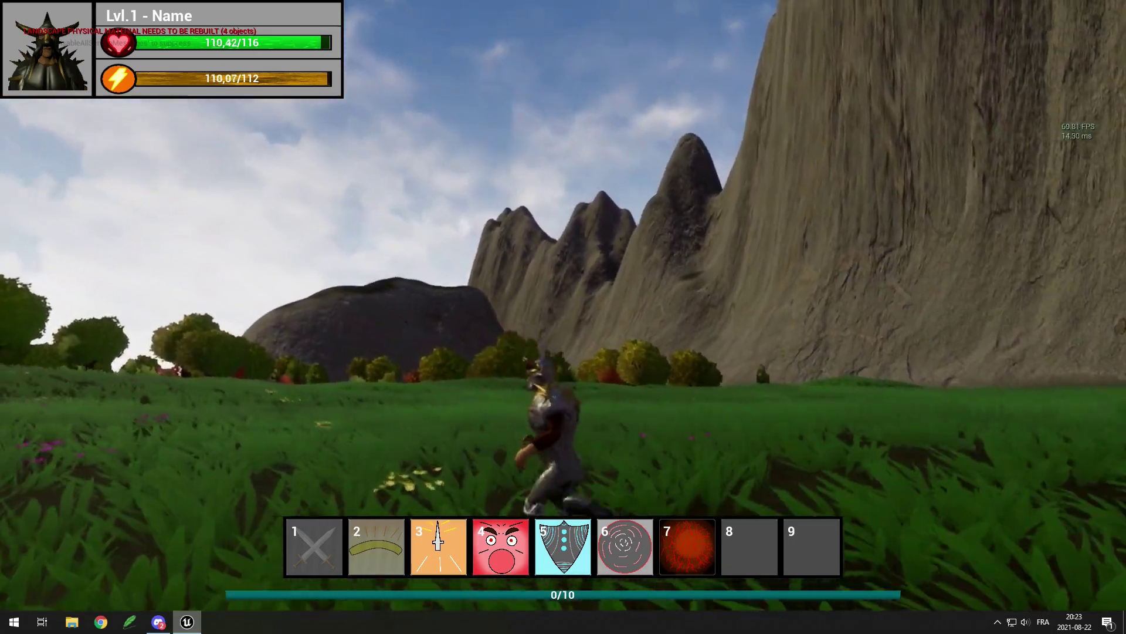
key(w)
key(space)
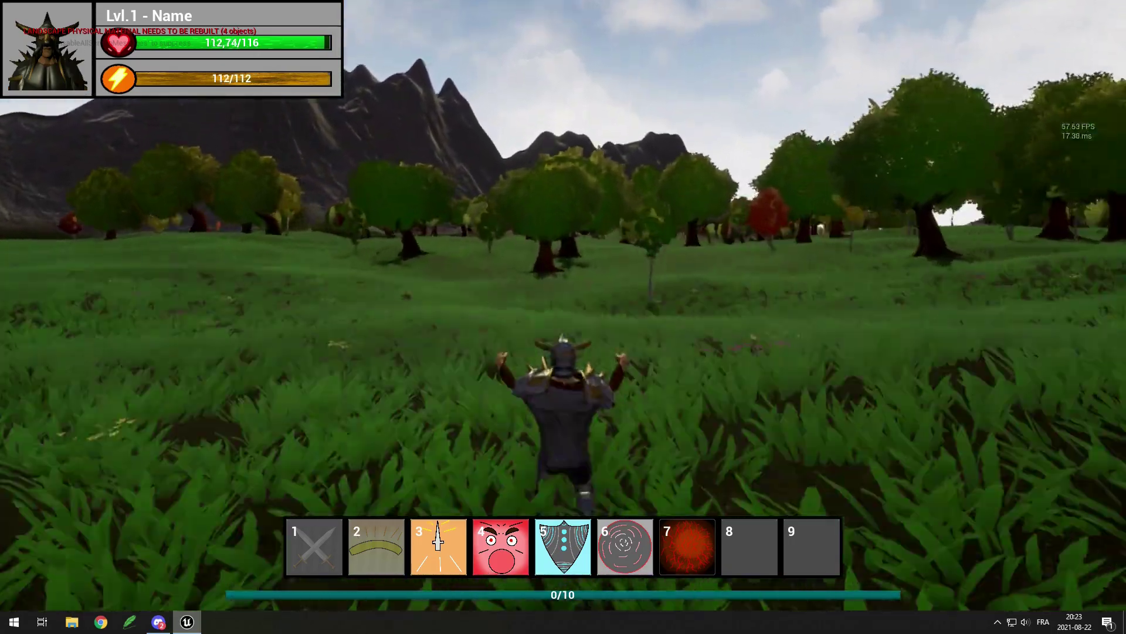
key(w)
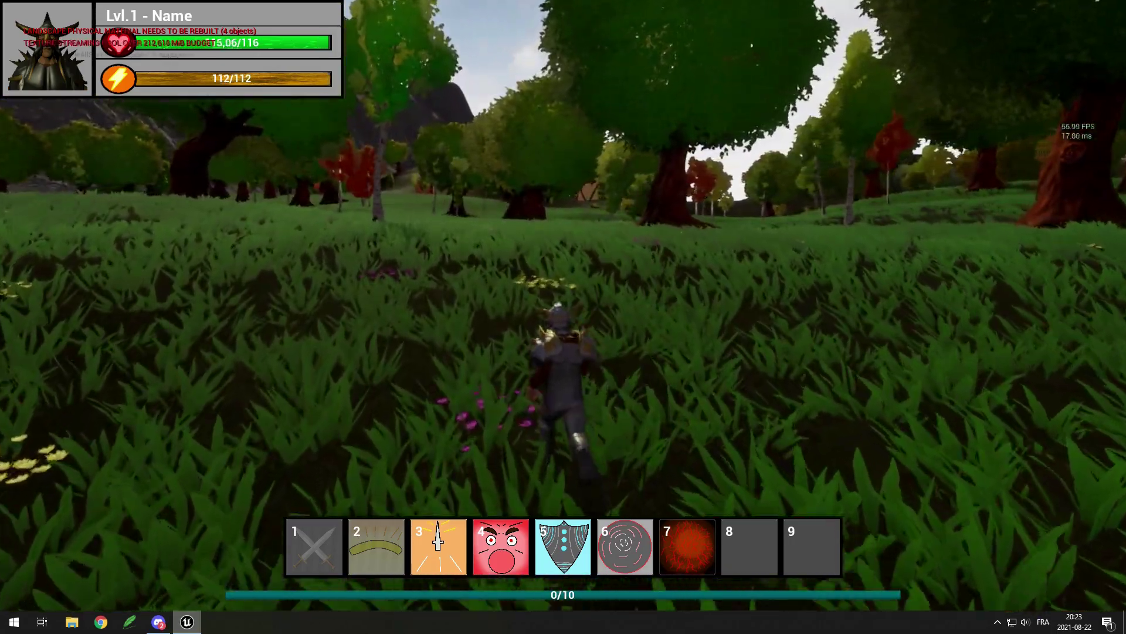
key(w)
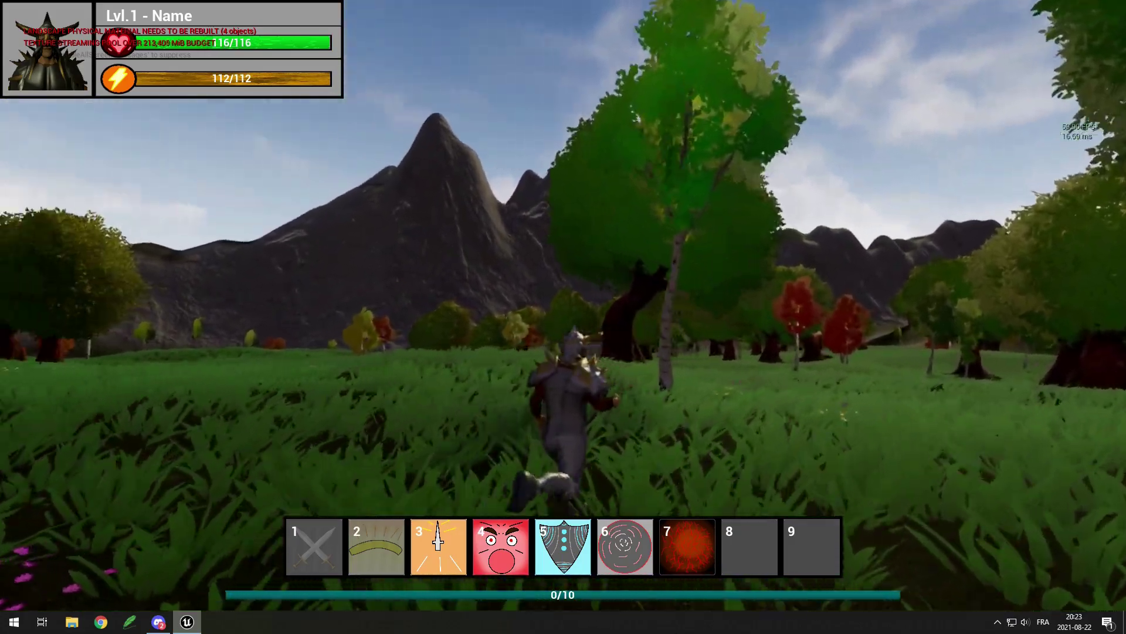
key(w)
key(a)
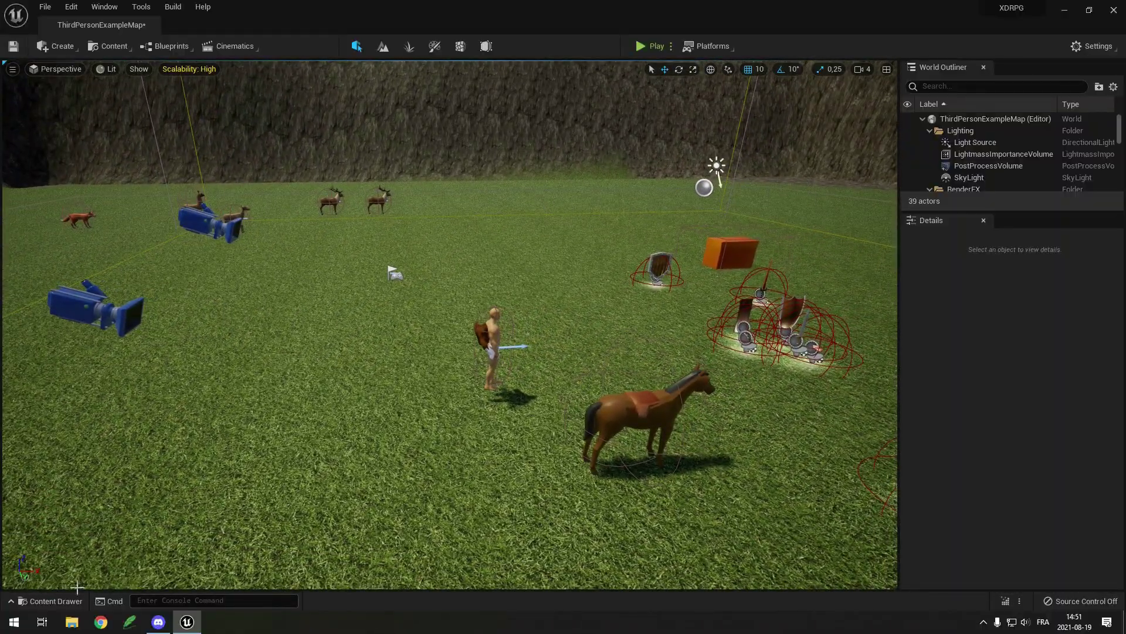
Open the W_ActionBtn widget from the UI/HUD_Widgets folder and examine its Load Spell graph.
click(56, 601)
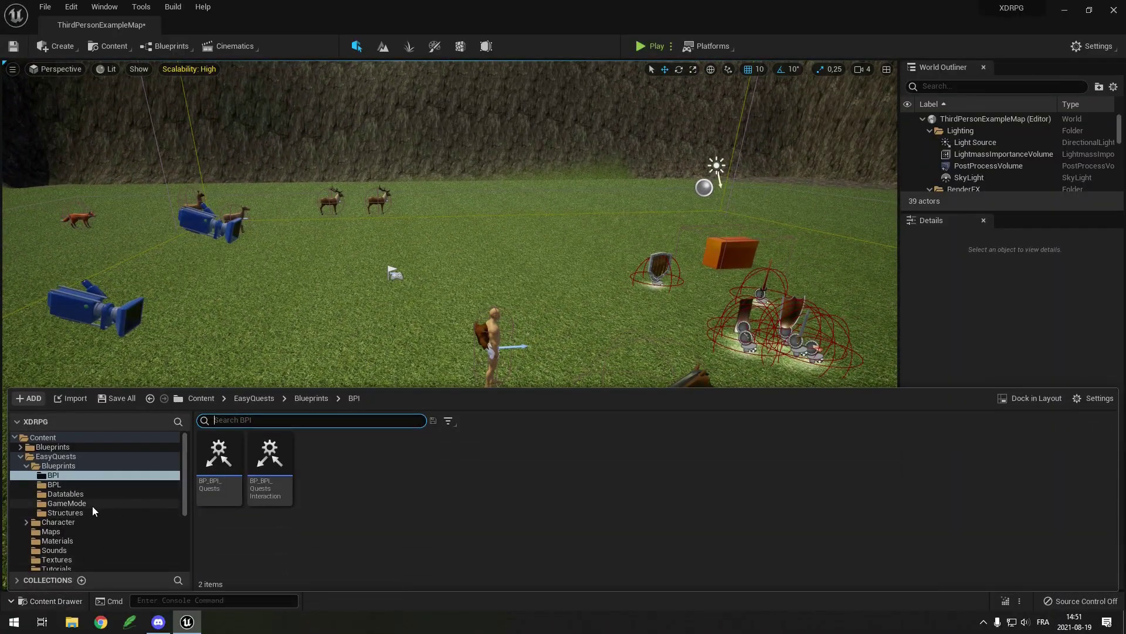
scroll(92, 506, down, 4)
scroll(91, 506, down, 3)
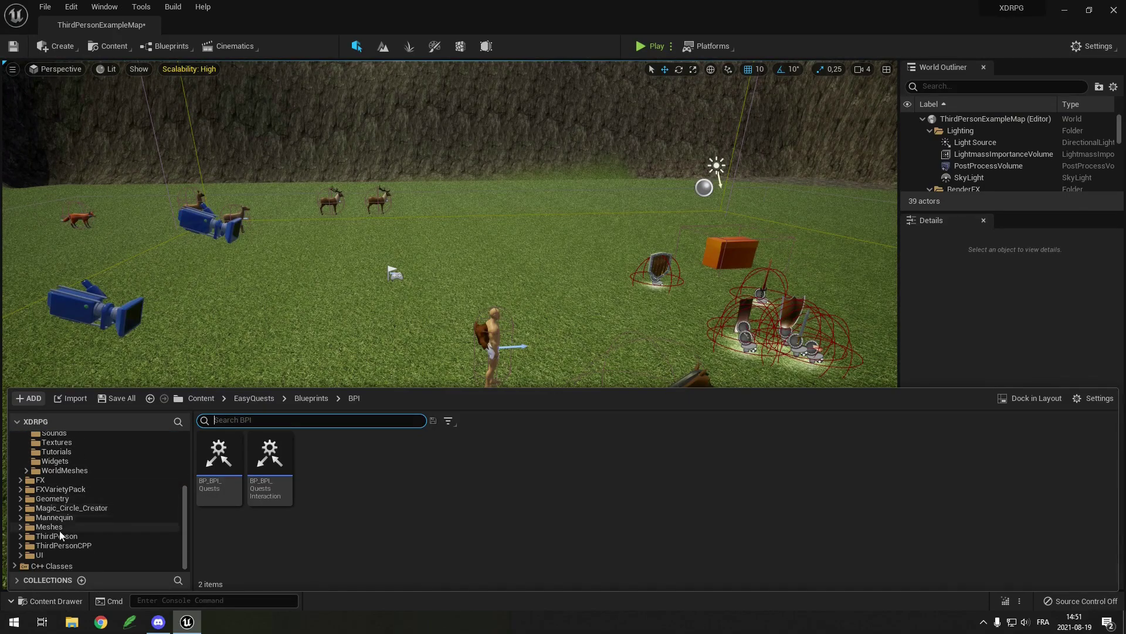
scroll(56, 537, down, 2)
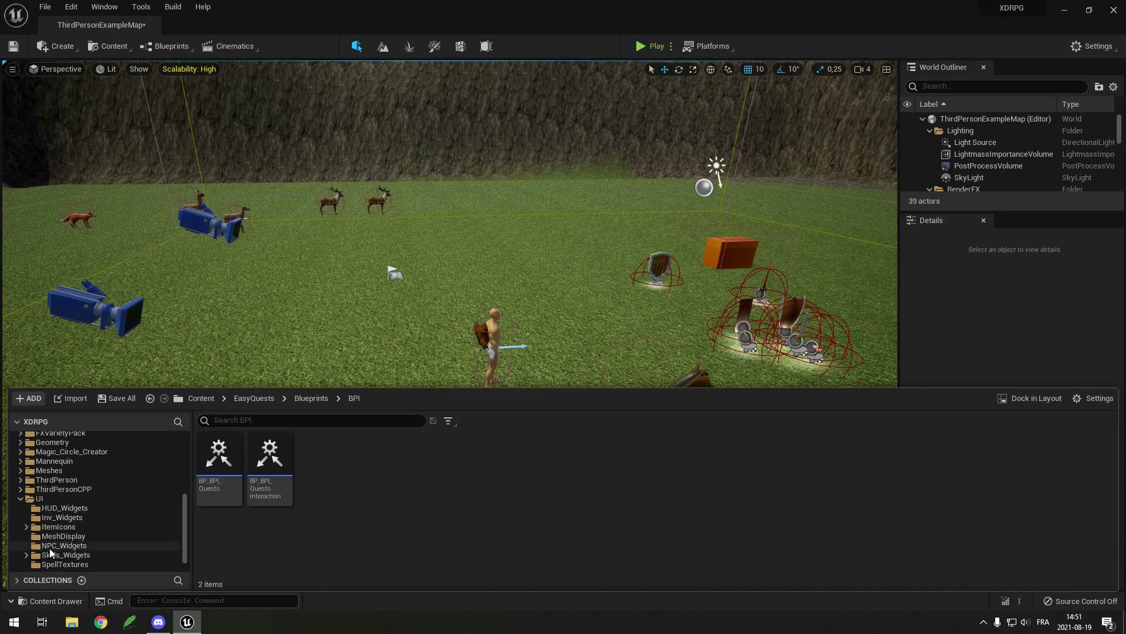
click(63, 509)
double_click(273, 494)
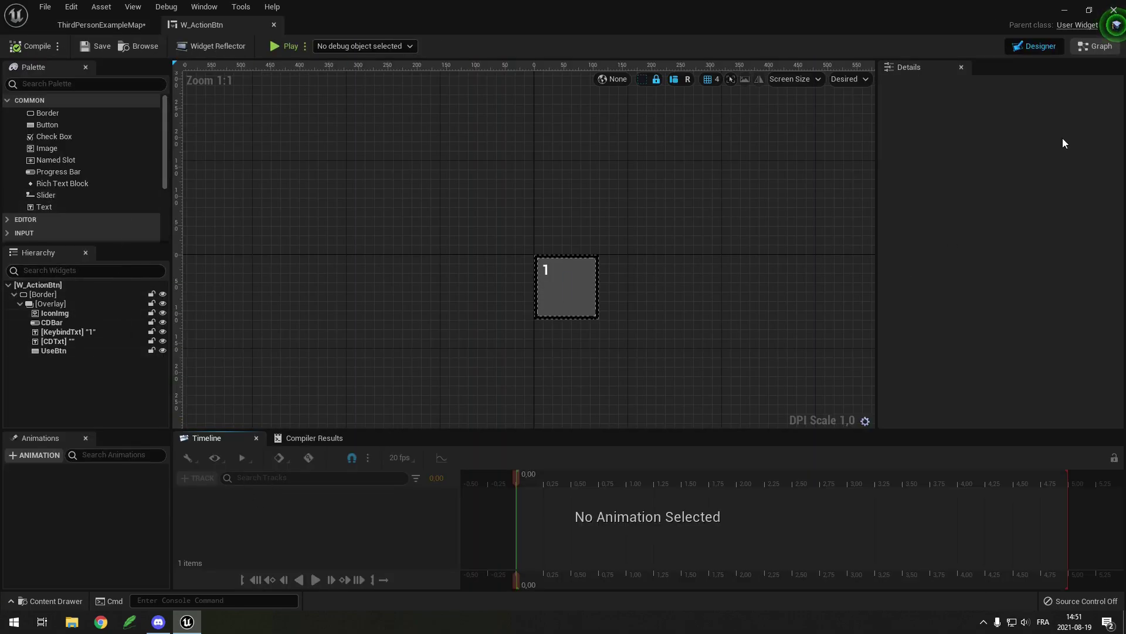
click(1095, 47)
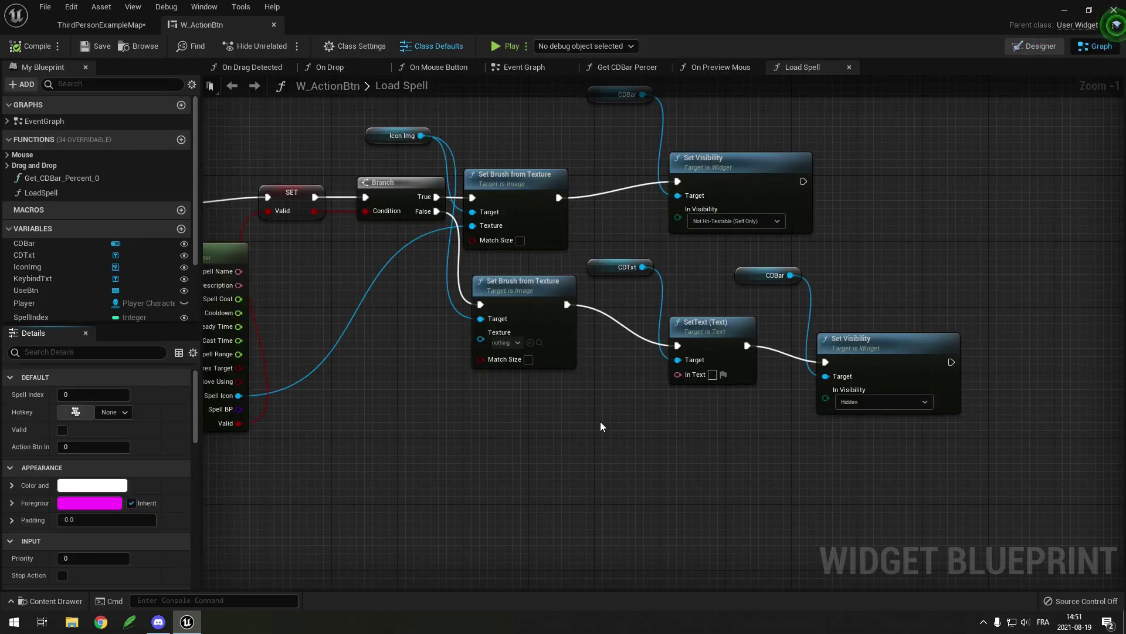
right_drag(871, 403, 661, 483)
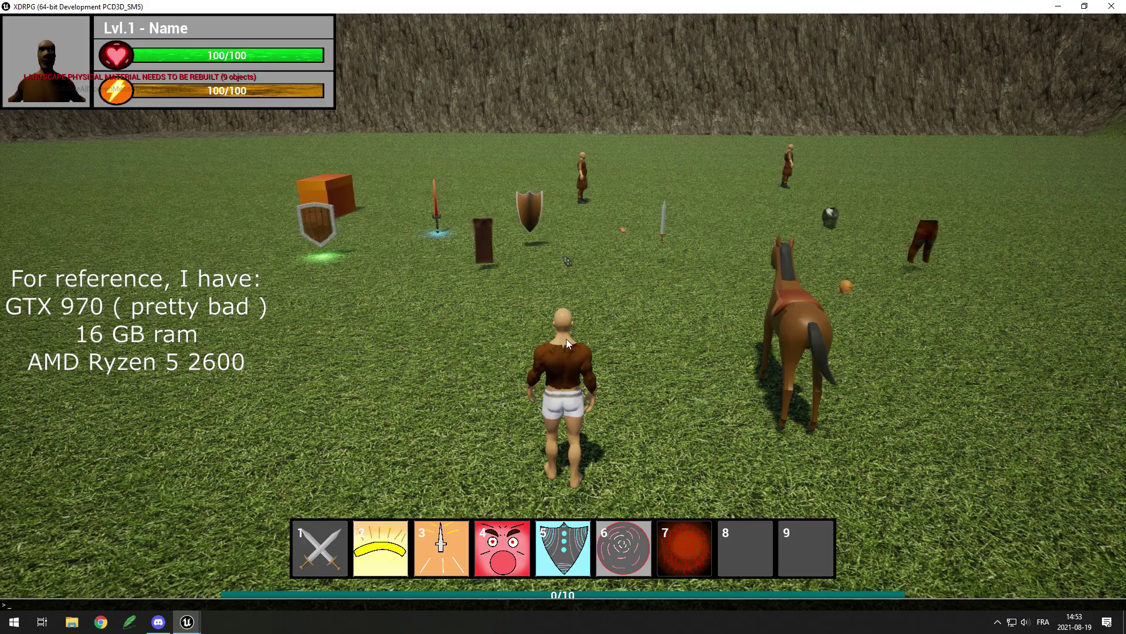
Profile the GPU frame in the running game, sort the events by descending duration and expand PostProcessing.
key(Return)
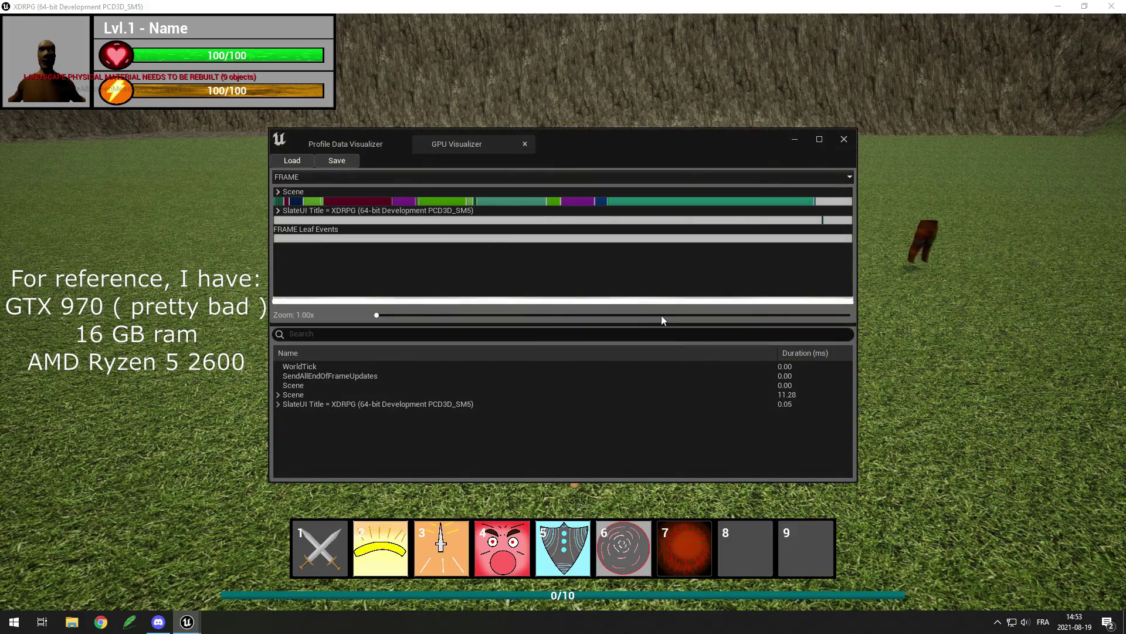
click(796, 352)
click(795, 352)
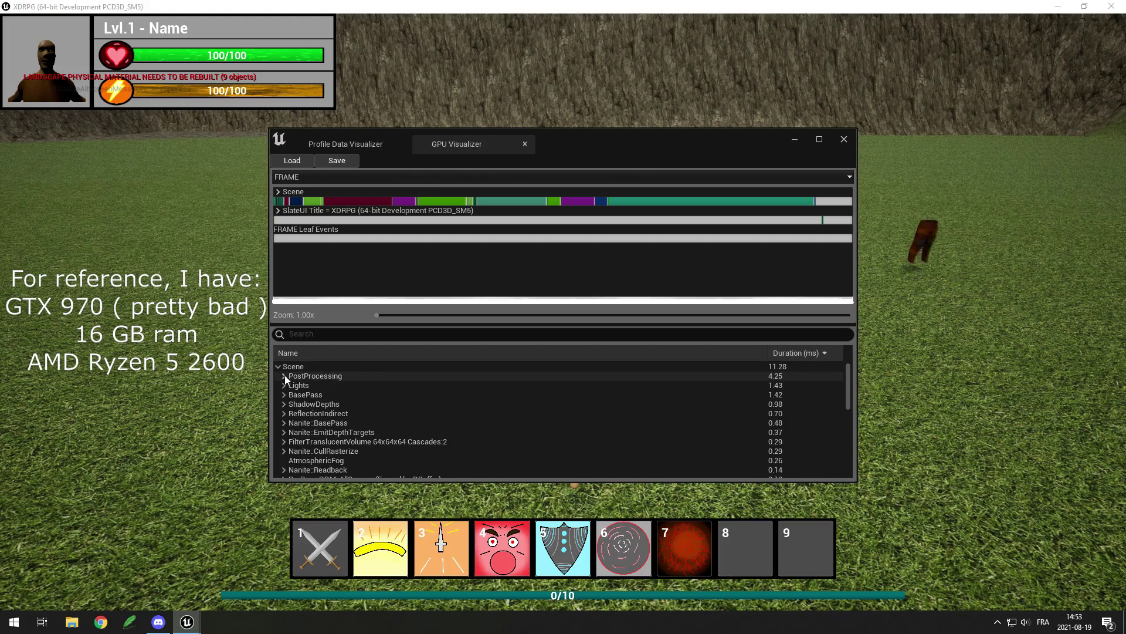
click(284, 376)
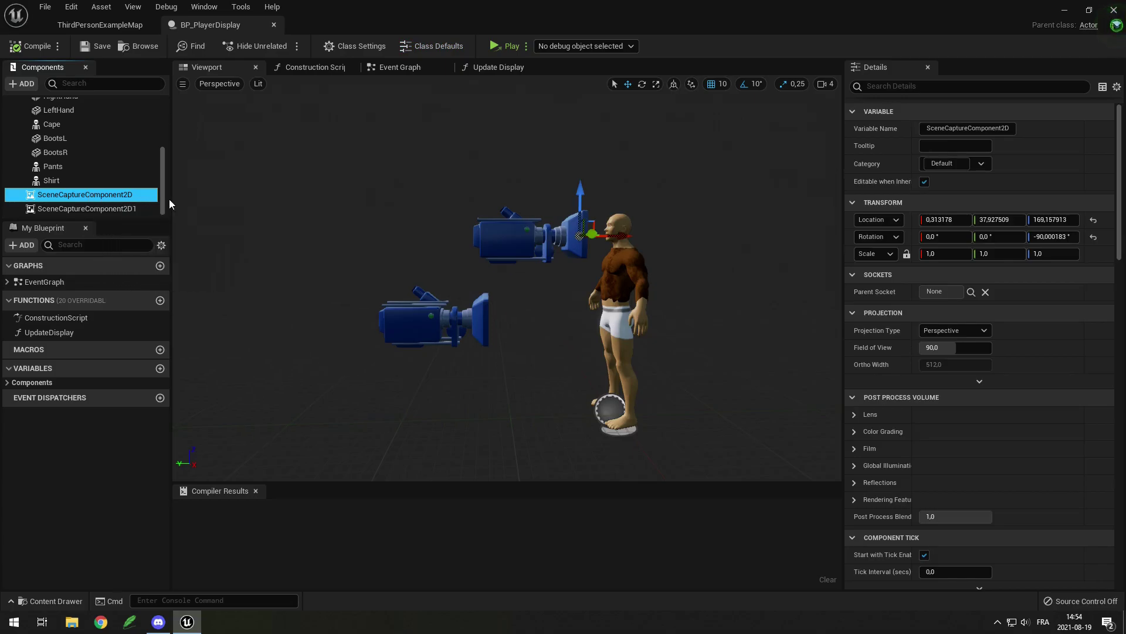
Examine both scene capture cameras of BP_PlayerDisplay and the Scene Capture settings of SceneCaptureComponent2D.
right_drag(410, 276, 510, 276)
click(110, 210)
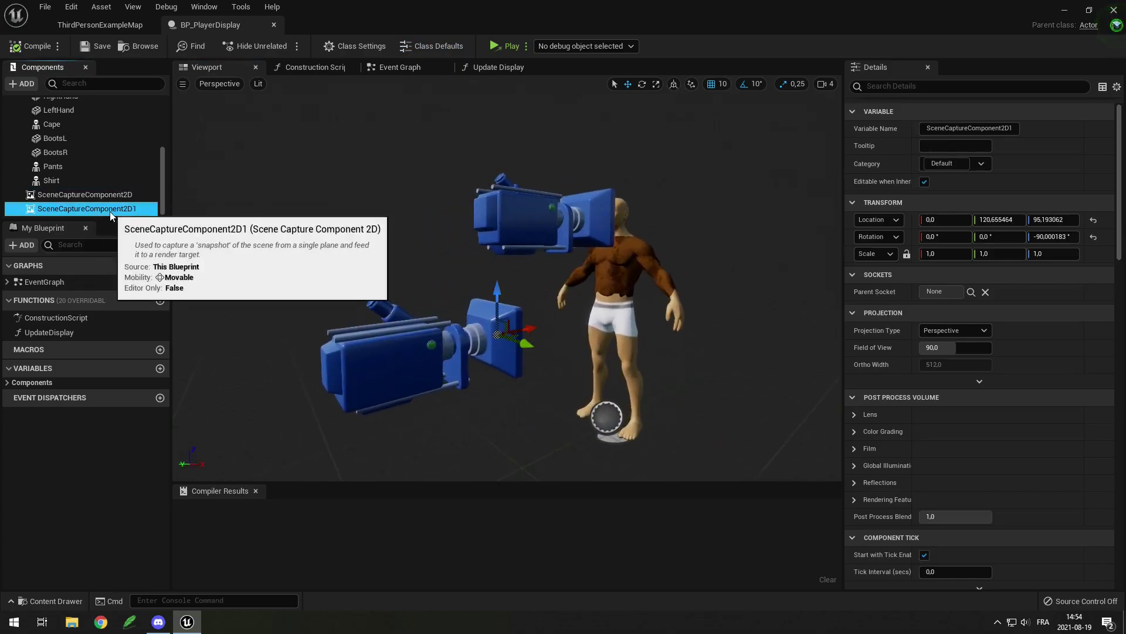
click(102, 193)
scroll(898, 338, down, 10)
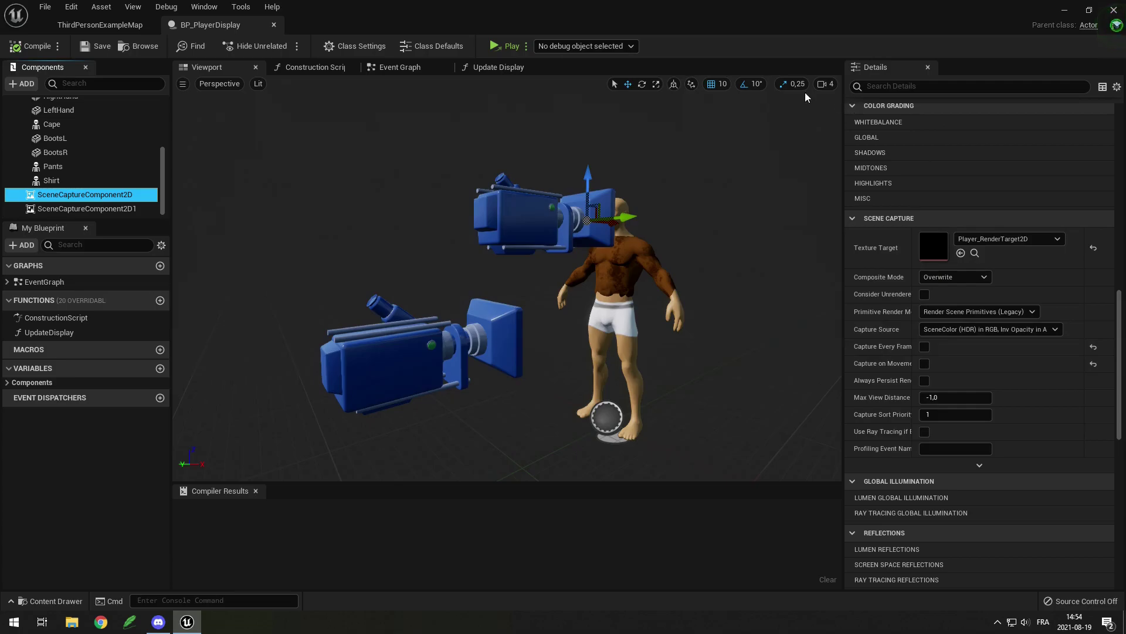
Review the Event Graph and the Update Display function of BP_PlayerDisplay, including its Capture Scene call.
click(404, 69)
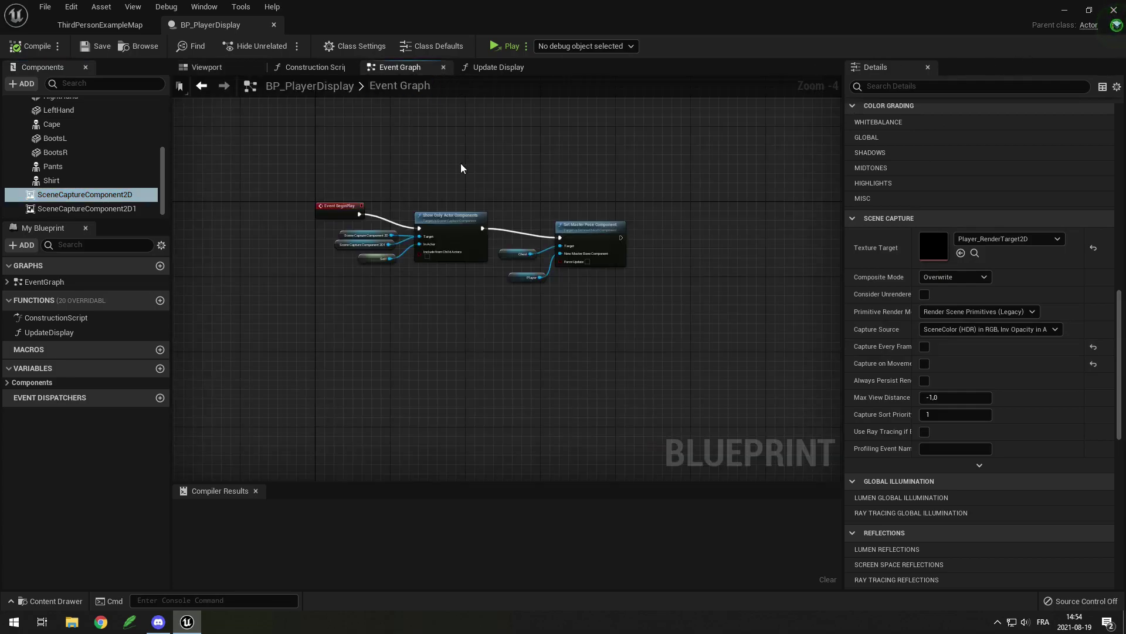
scroll(472, 199, up, 1)
click(498, 74)
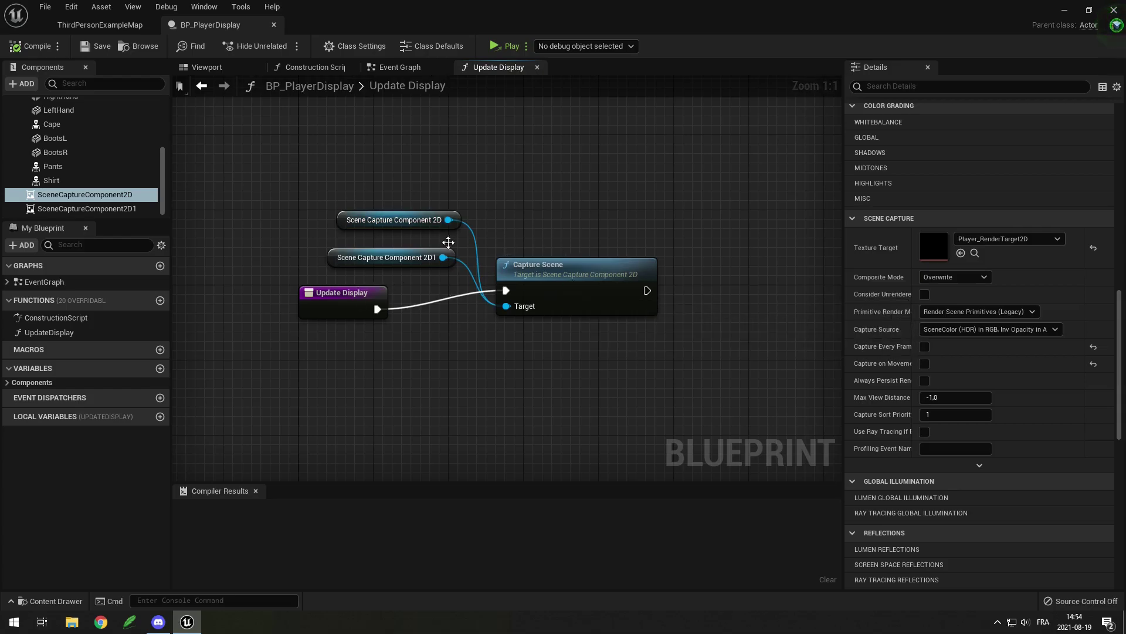
click(216, 68)
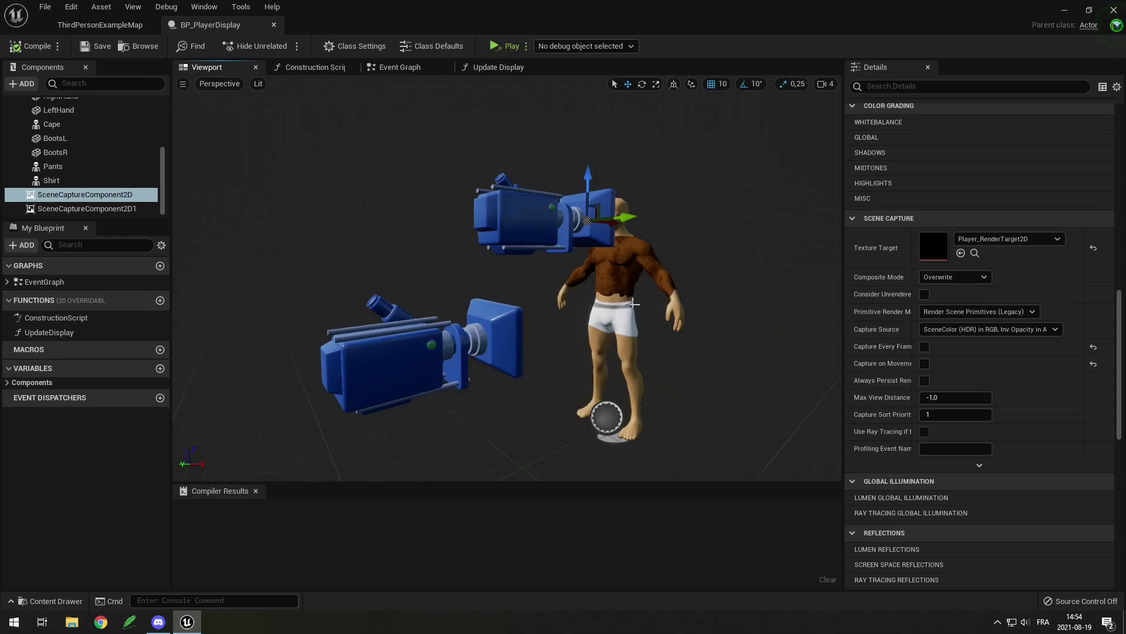
Find the temporal super resolution option in the Project Settings from the ThirdPersonExampleMap level and disable it.
click(122, 24)
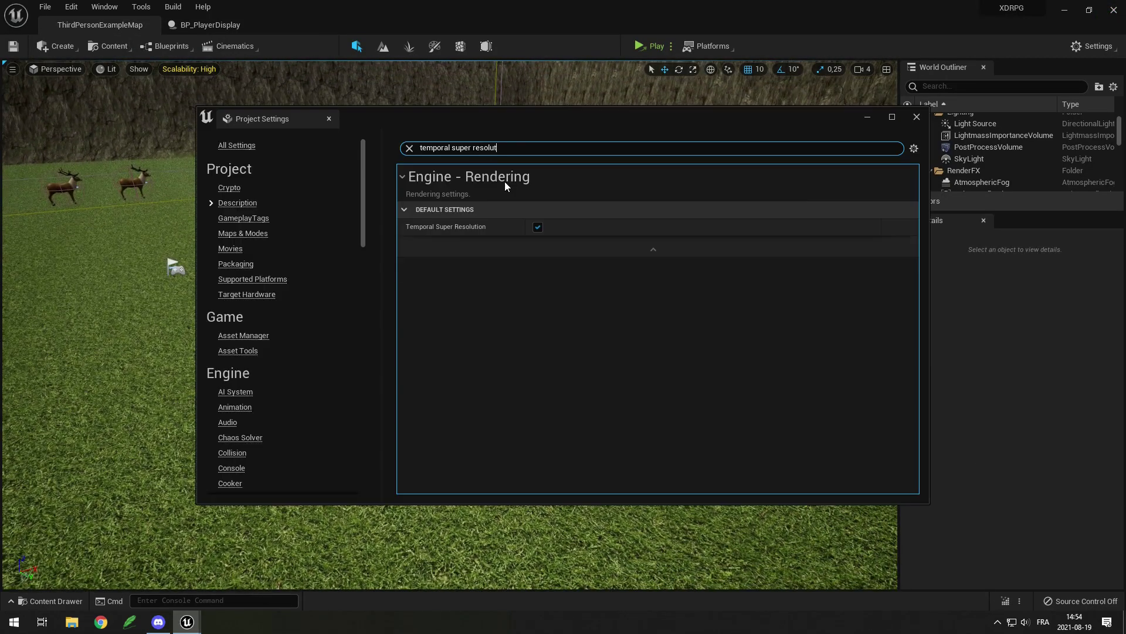
text(ion)
key(Return)
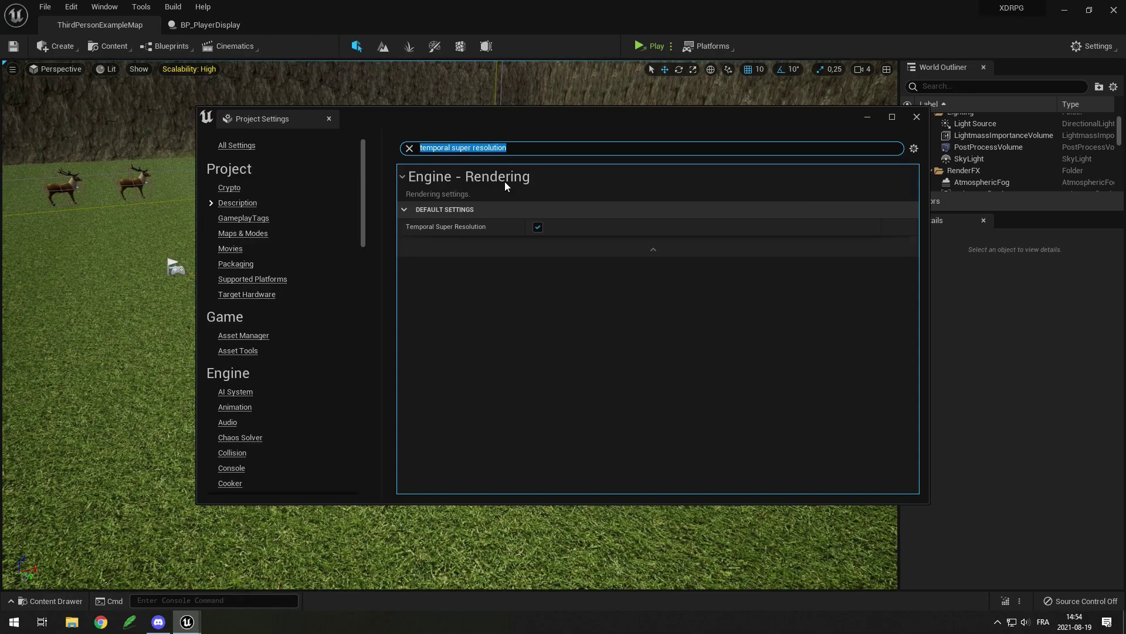
click(537, 228)
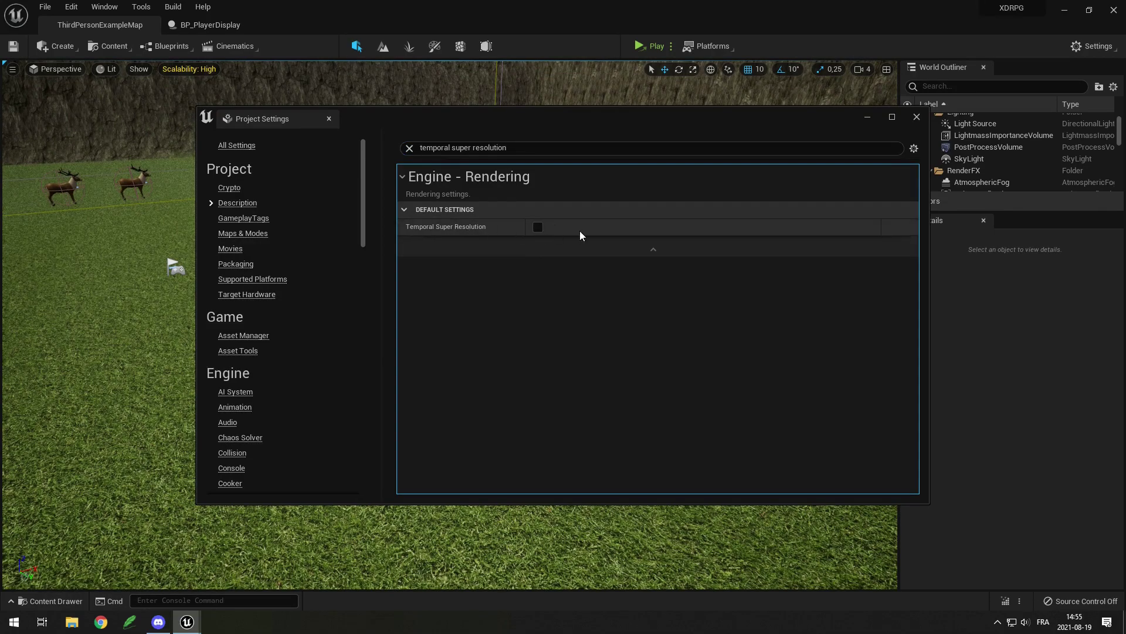
click(917, 117)
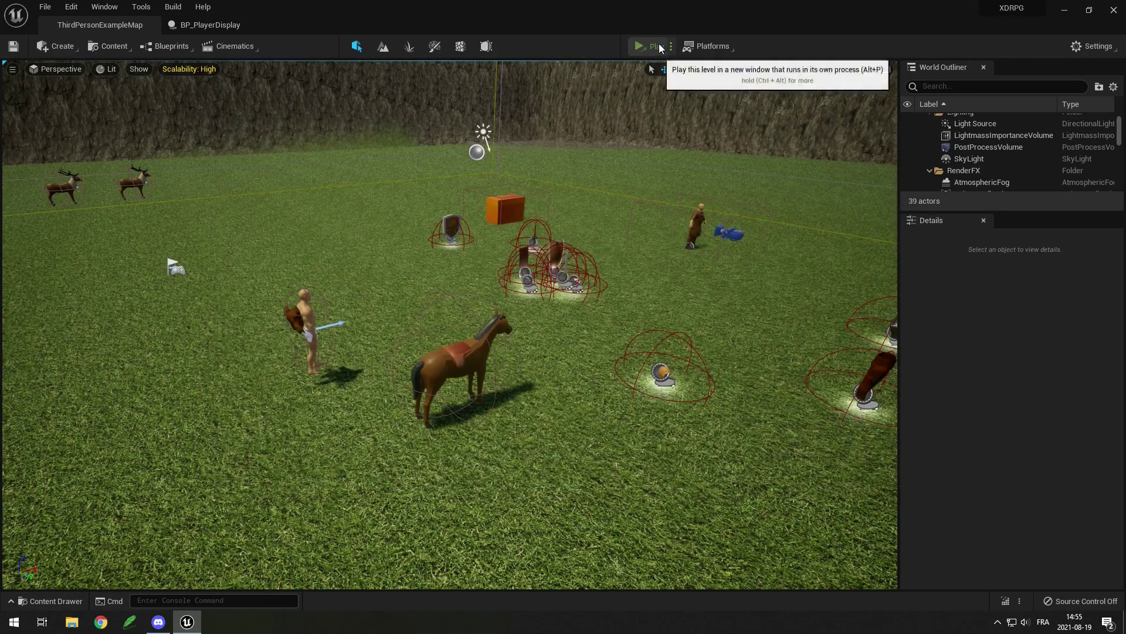
Playtest the level in a standalone window by running the character among the animals, and close the game.
click(652, 46)
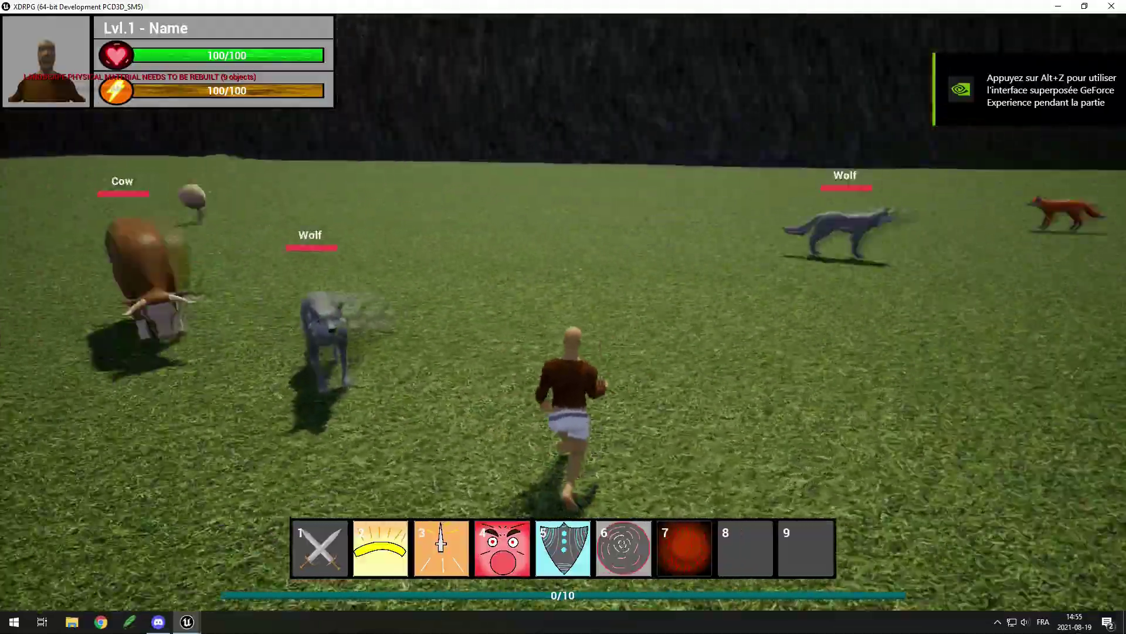
key(d)
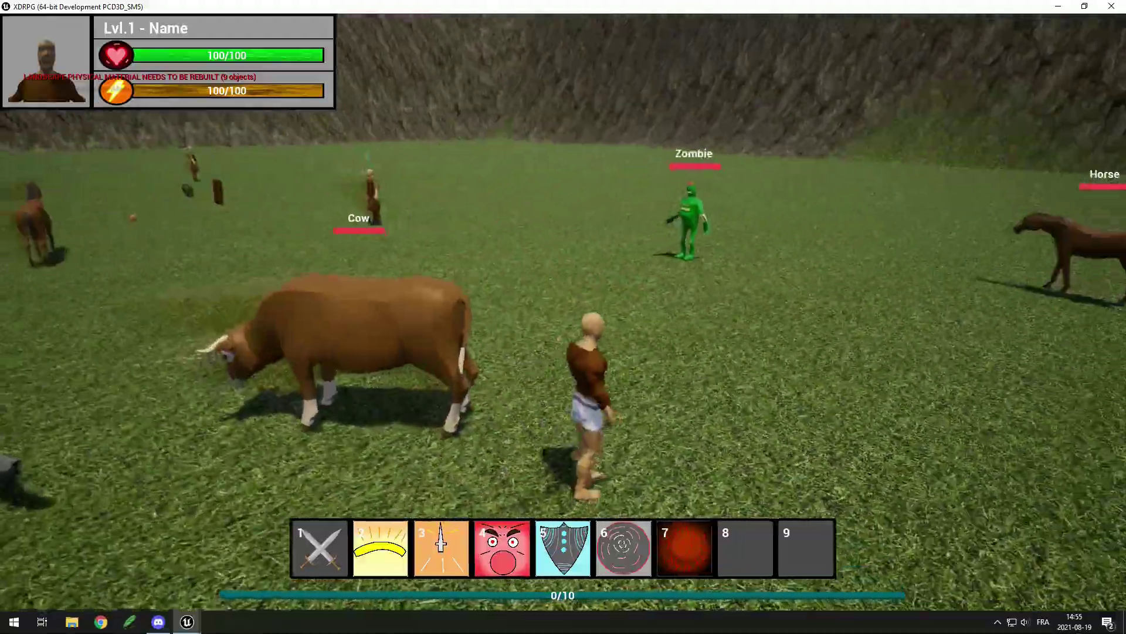
key(a)
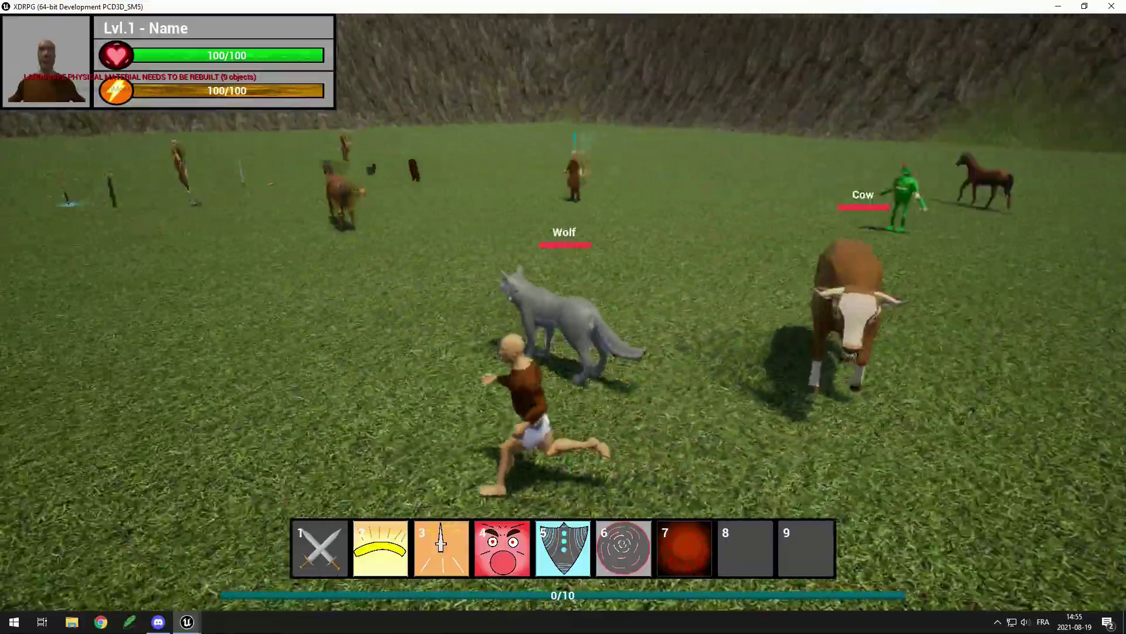
key(w)
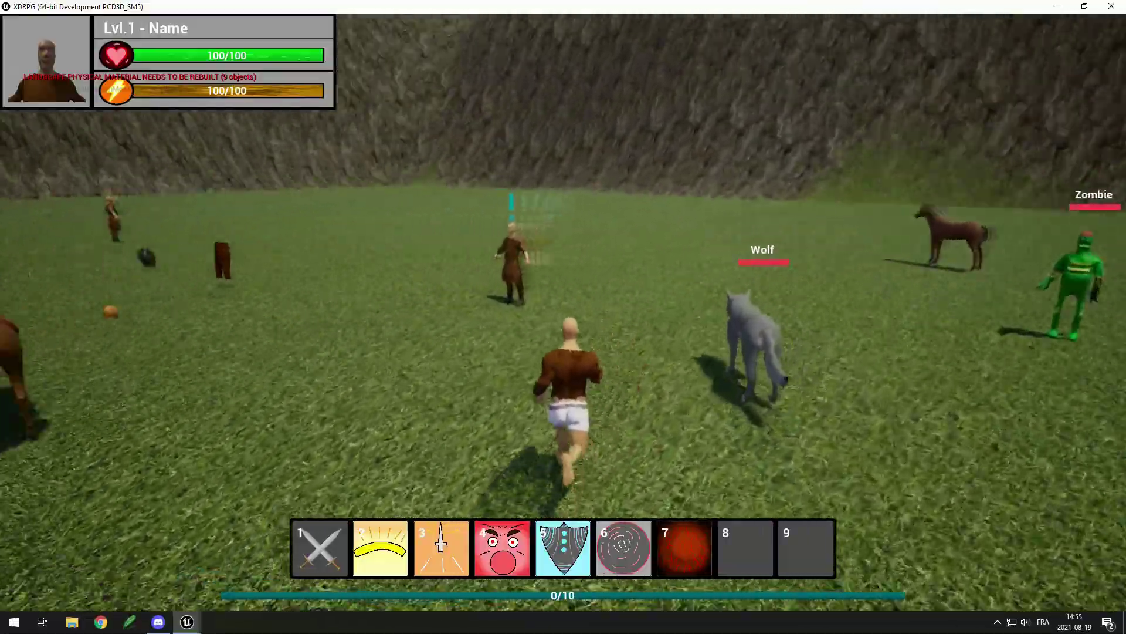
key(a)
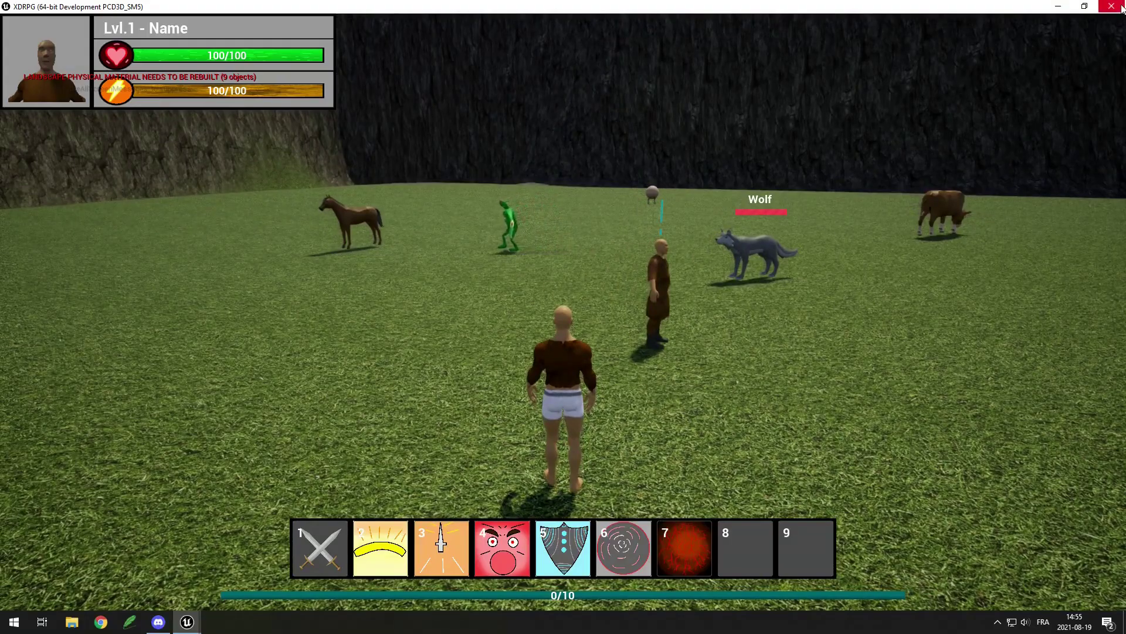
click(1112, 6)
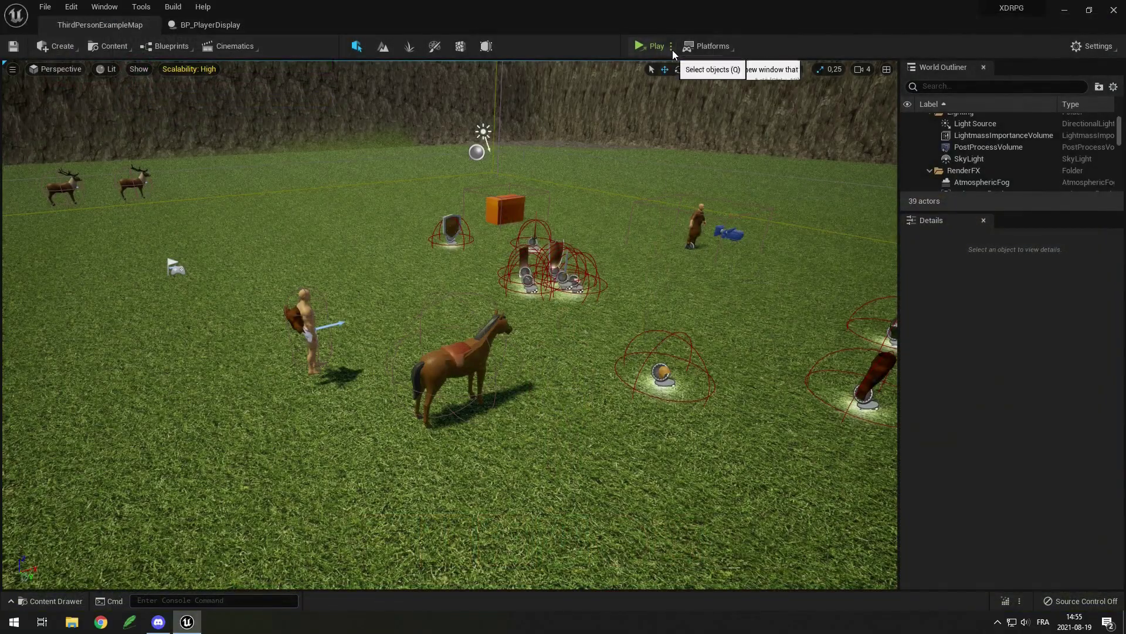
Play the level inside the editor viewport, switch it to full screen and run the character toward the deer.
click(671, 46)
click(713, 81)
key(w)
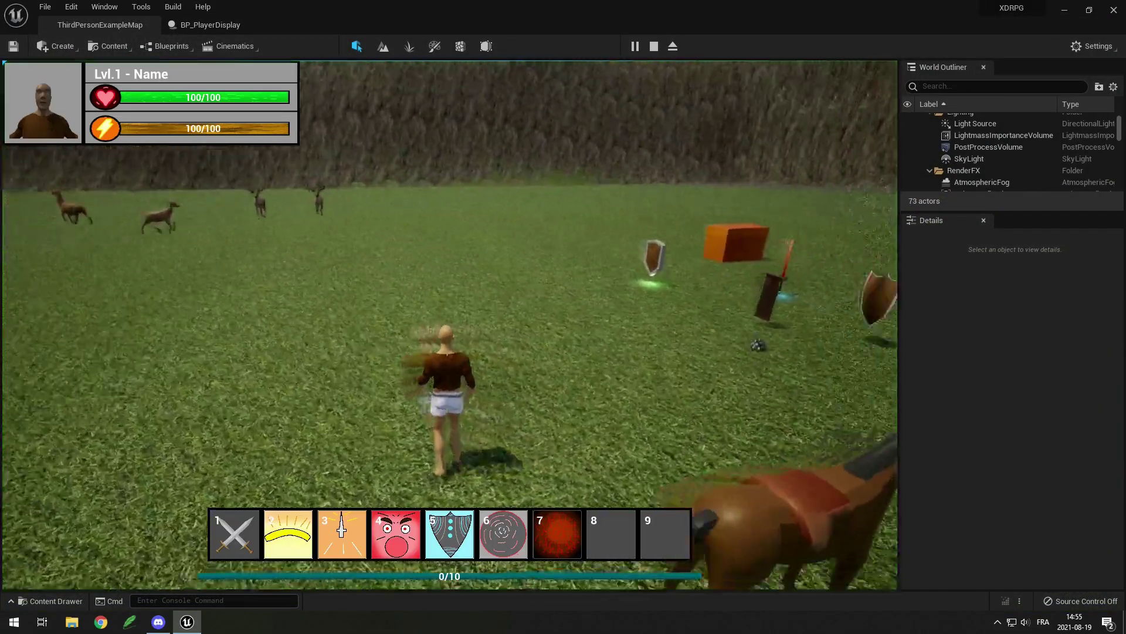
key(F11)
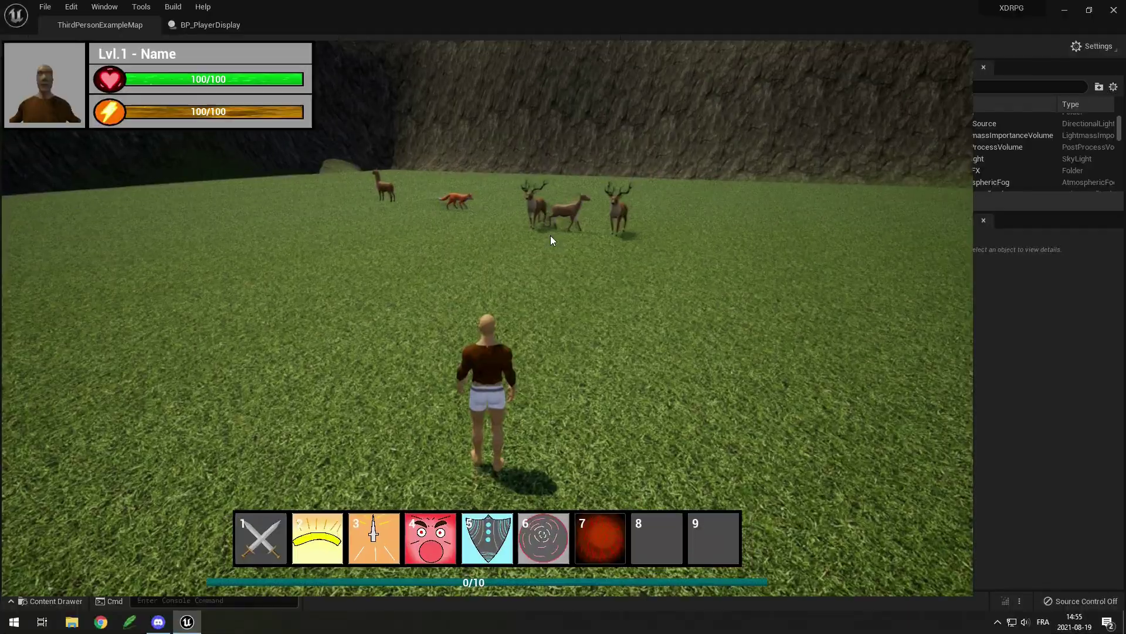
key(w)
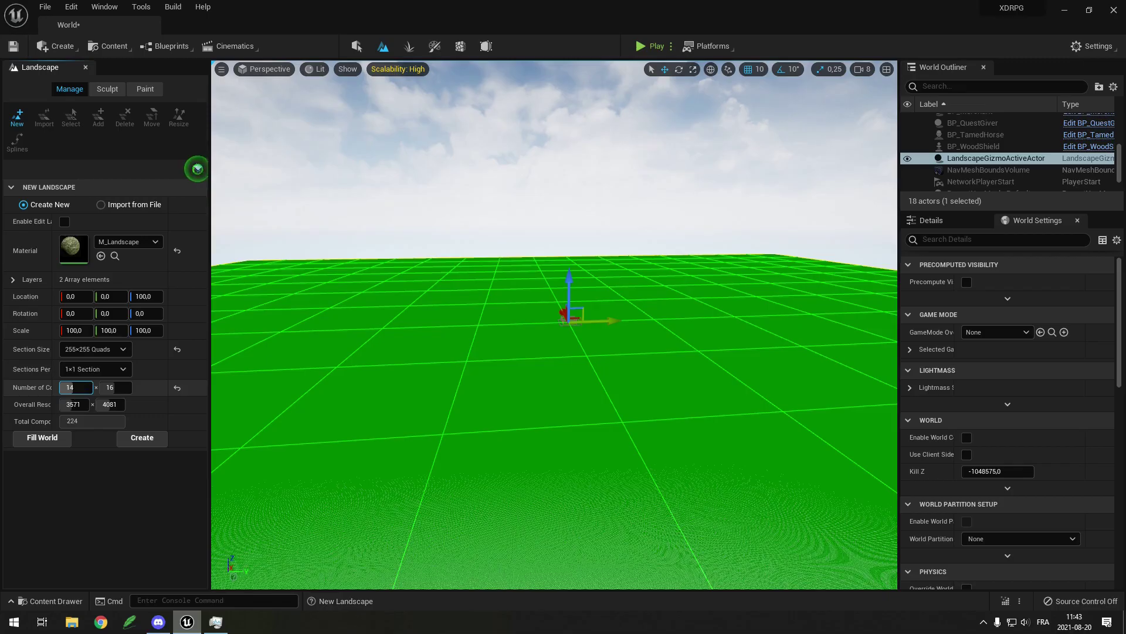
Widen the new landscape by raising its first component count to 17.
key(BackSpace)
text(0)
key(BackSpace)
text(13)
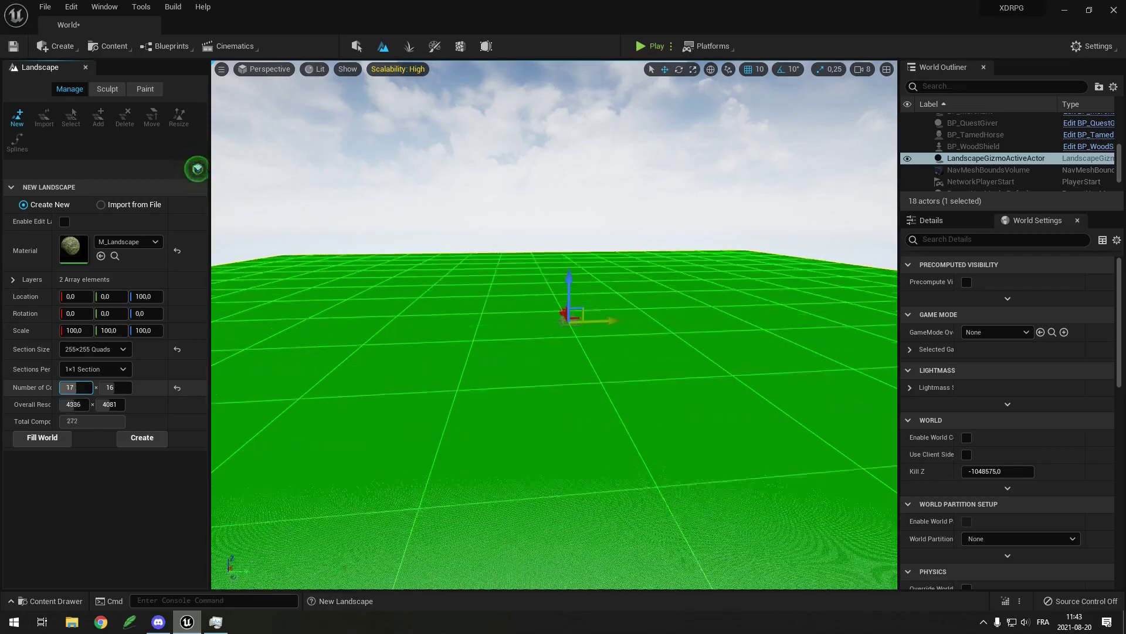
drag(75, 387, 78, 387)
Fly across the new landscape to inspect its extent.
key(w)
right_drag(551, 288, 514, 243)
key(w)
key(s)
key(w)
key(w)
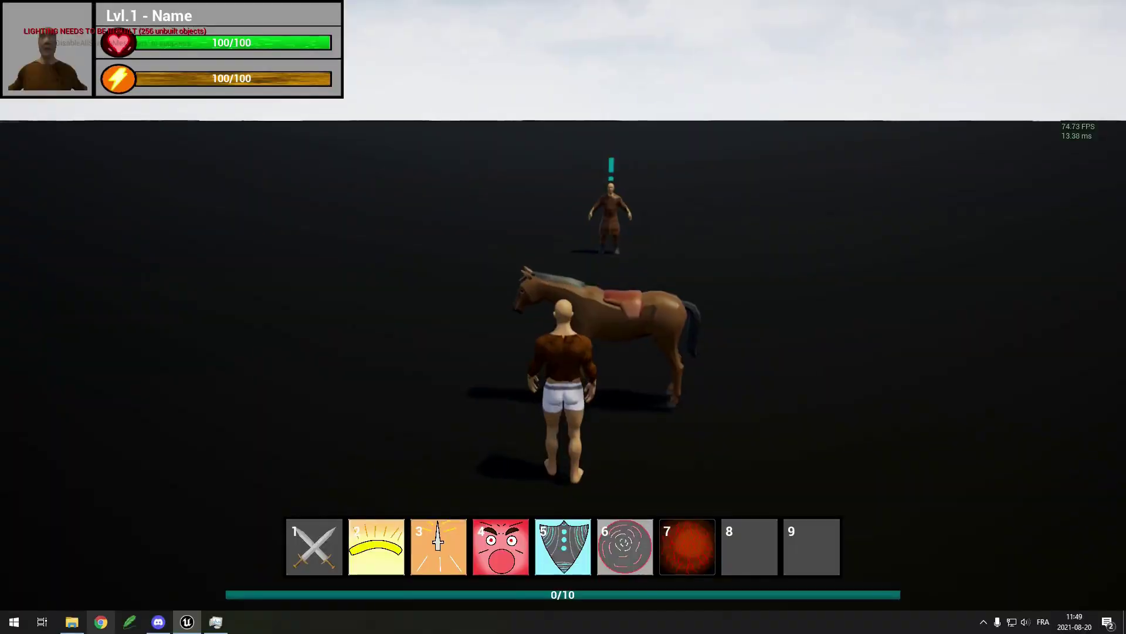
Mount the horse in the running game and ride it forward across the landscape.
key(e)
key(w)
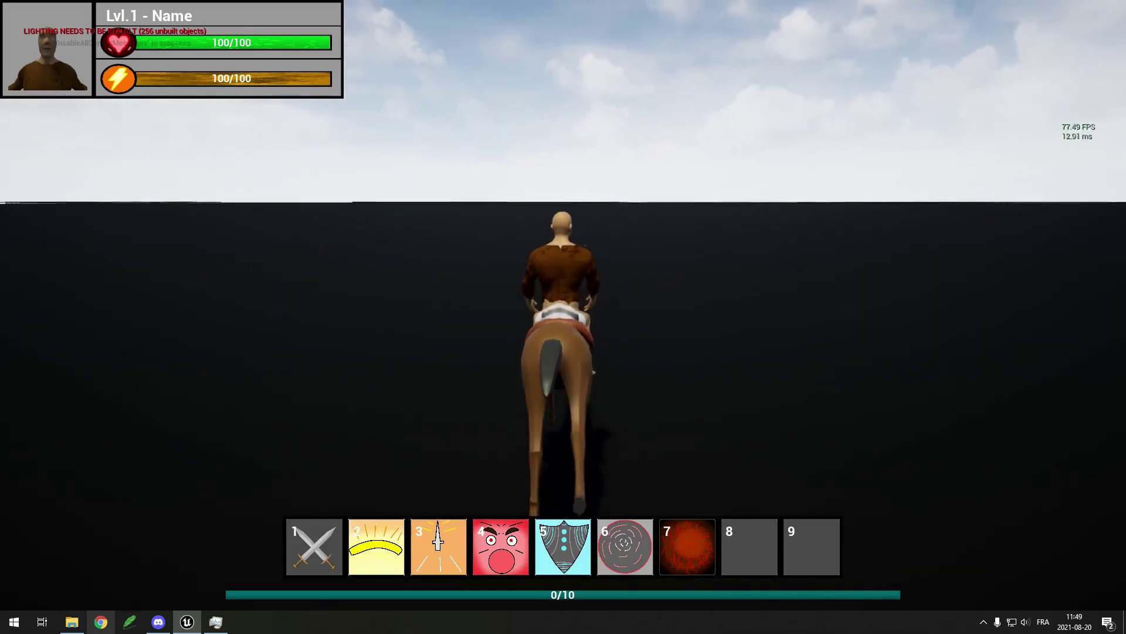
key(w)
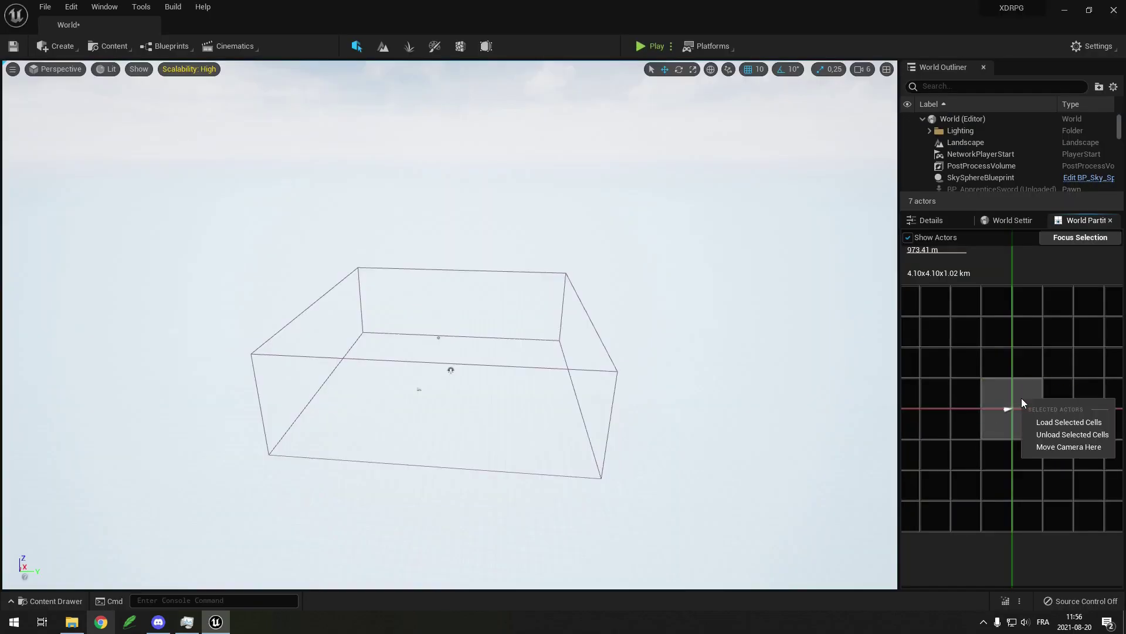
Load the selected central cells of the World Partition grid and zoom out to see the whole grid.
click(1052, 422)
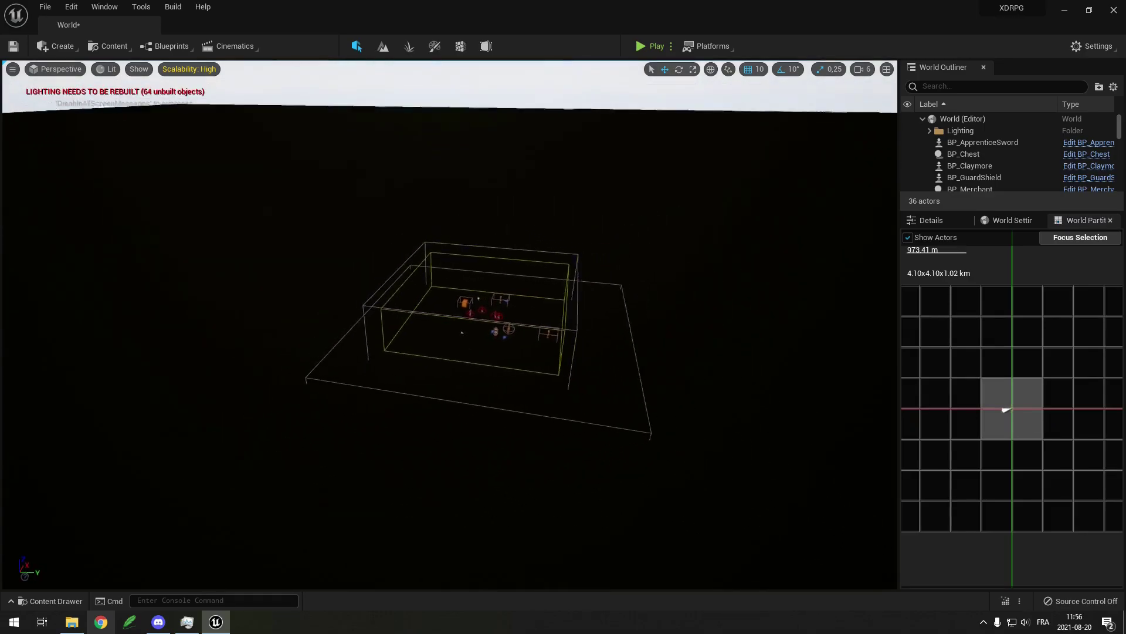
right_drag(683, 329, 719, 301)
scroll(971, 386, down, 2)
scroll(972, 387, down, 1)
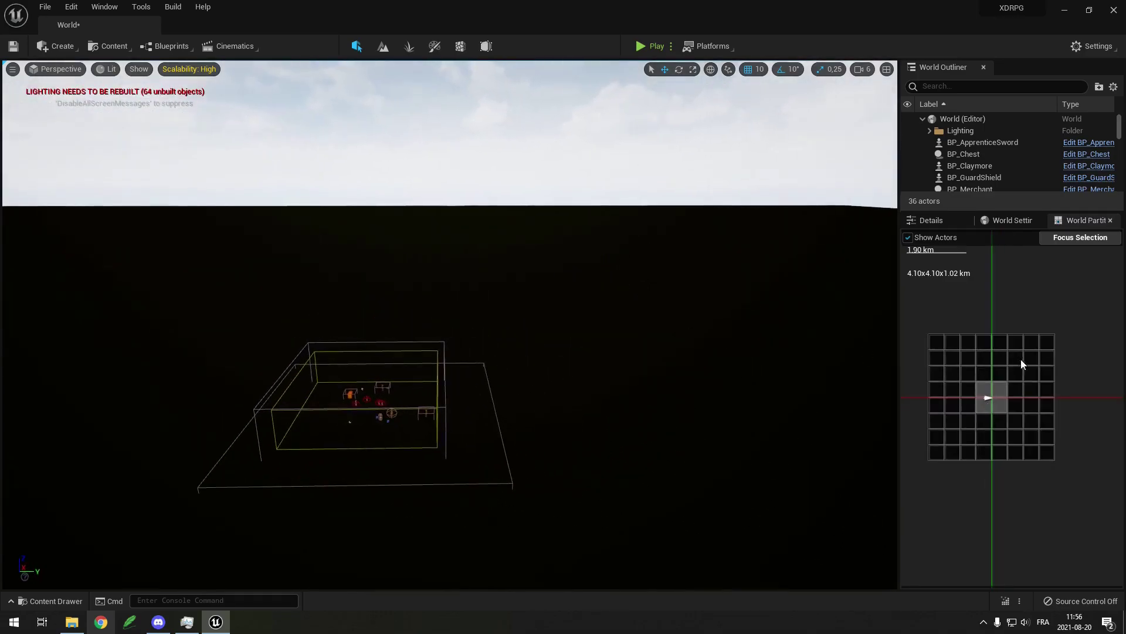
Enable the runtime grid preview in the World Partition setup and ride the horse to test cell streaming.
click(1018, 218)
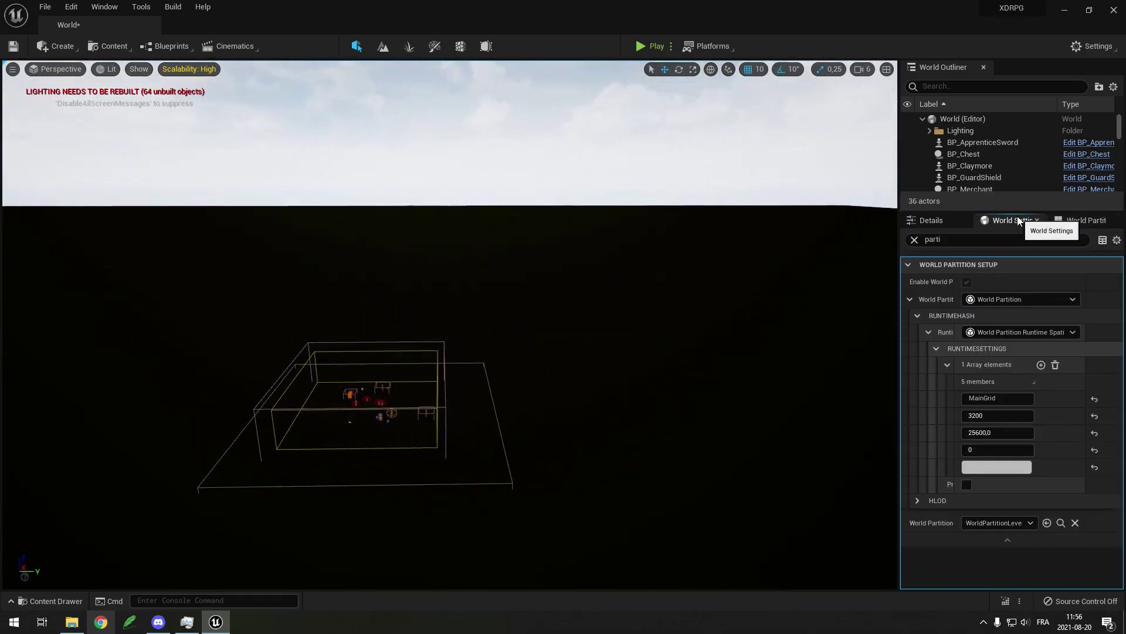
click(967, 485)
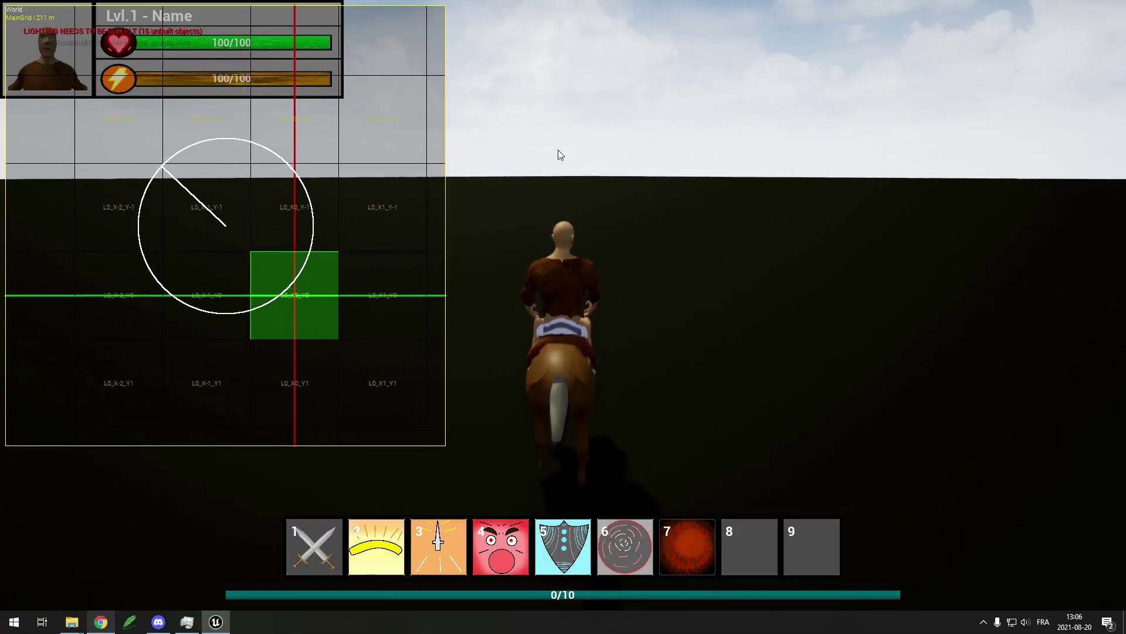
key(w)
right_drag(561, 156, 571, 192)
key(w)
key(s)
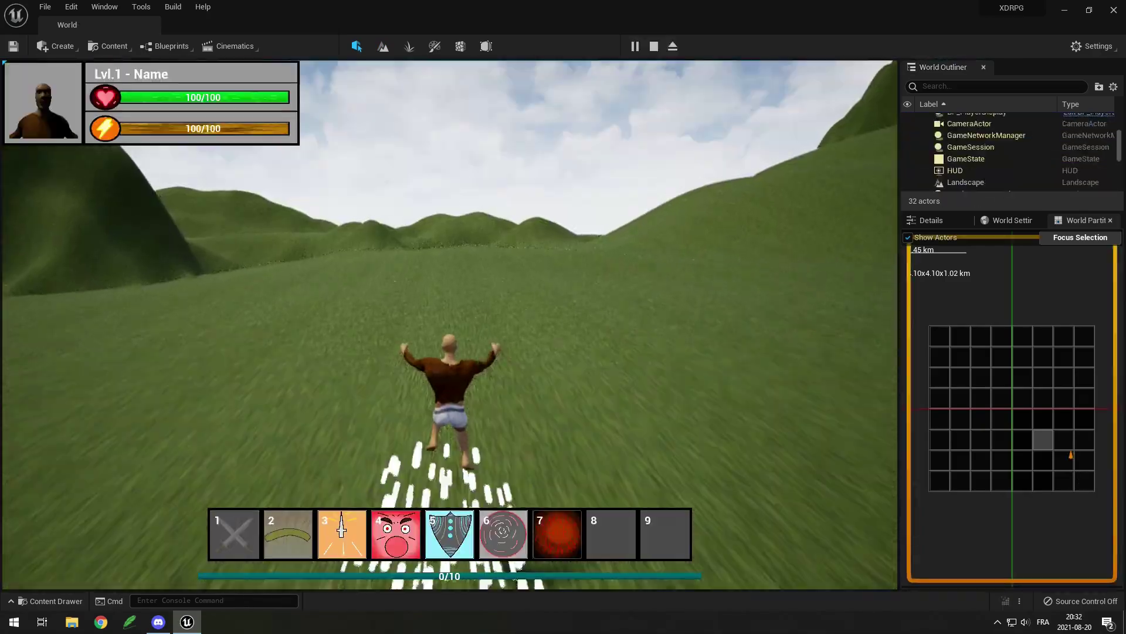
Playtest the sculpted grass hills by running and jumping the character up the slopes.
key(w)
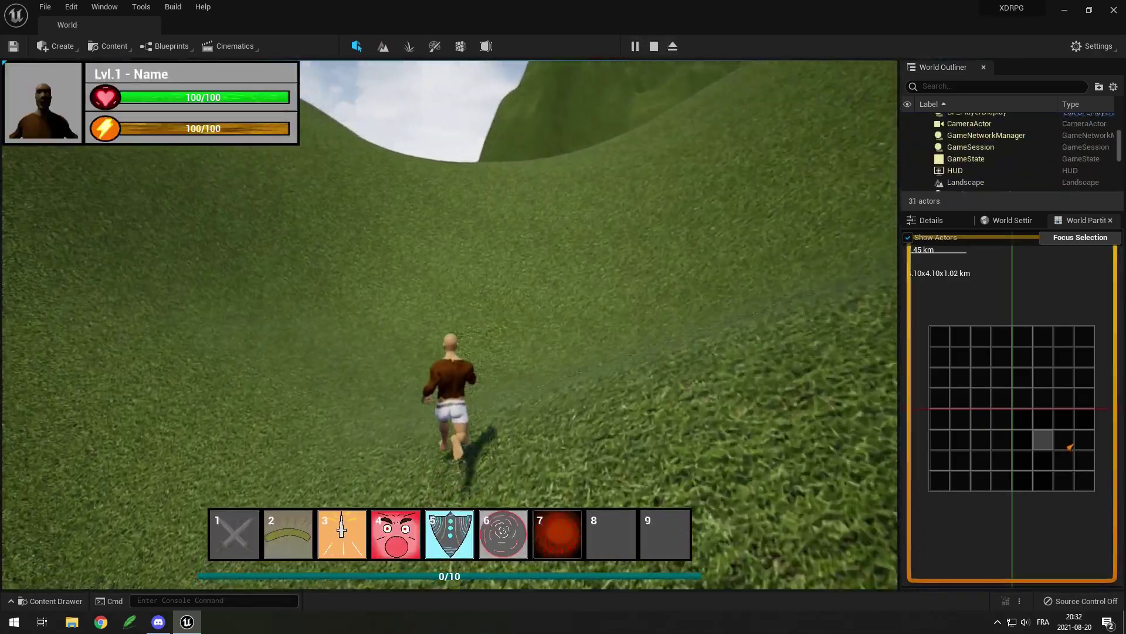
key(space)
key(space)
key(space)
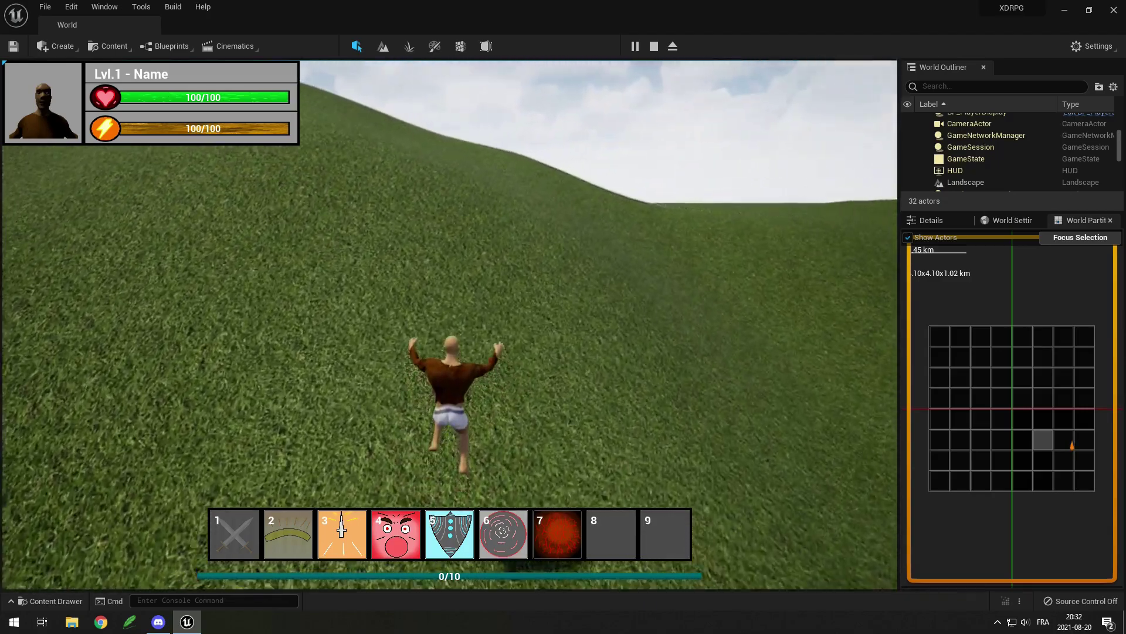
key(w)
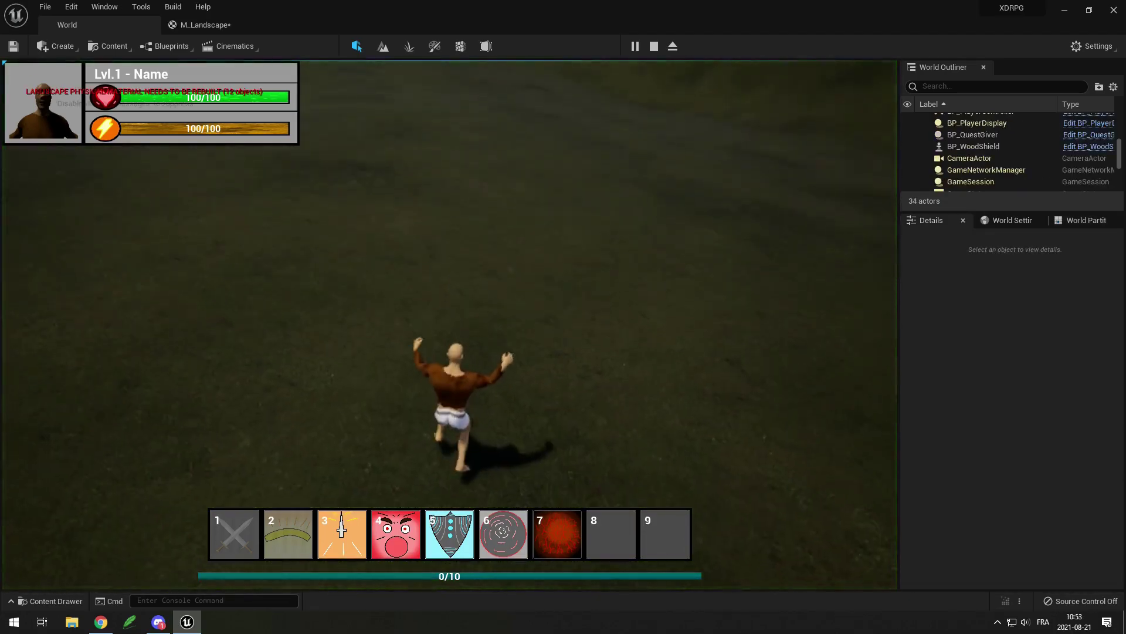
Playtest the reworked landscape material by running and jumping over the ground, and end the play session.
key(w)
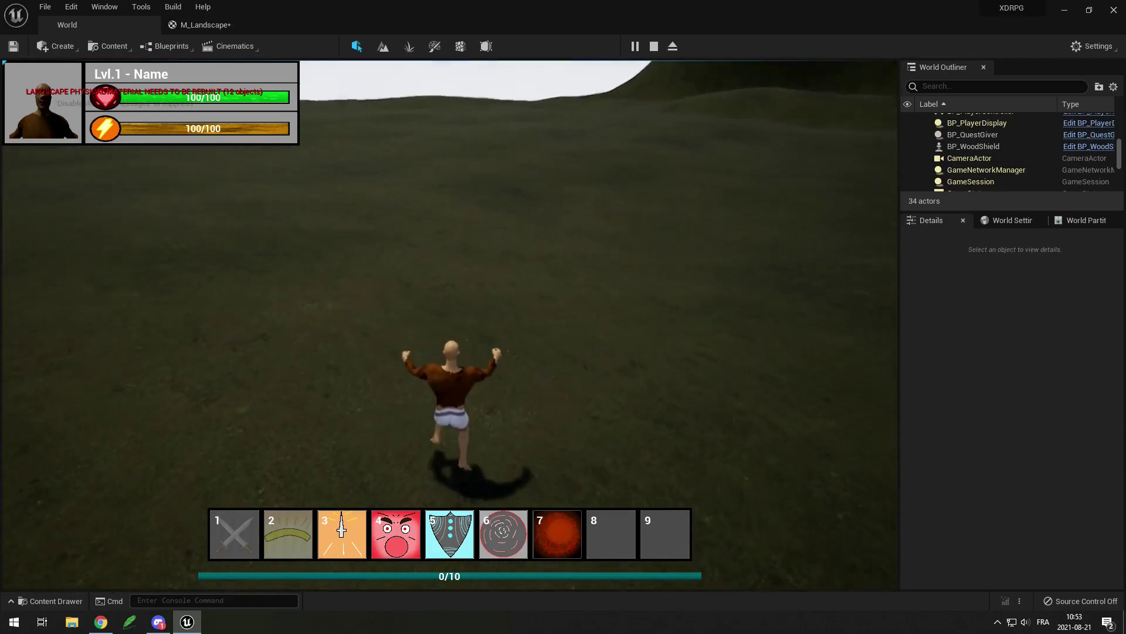
key(space)
click(654, 46)
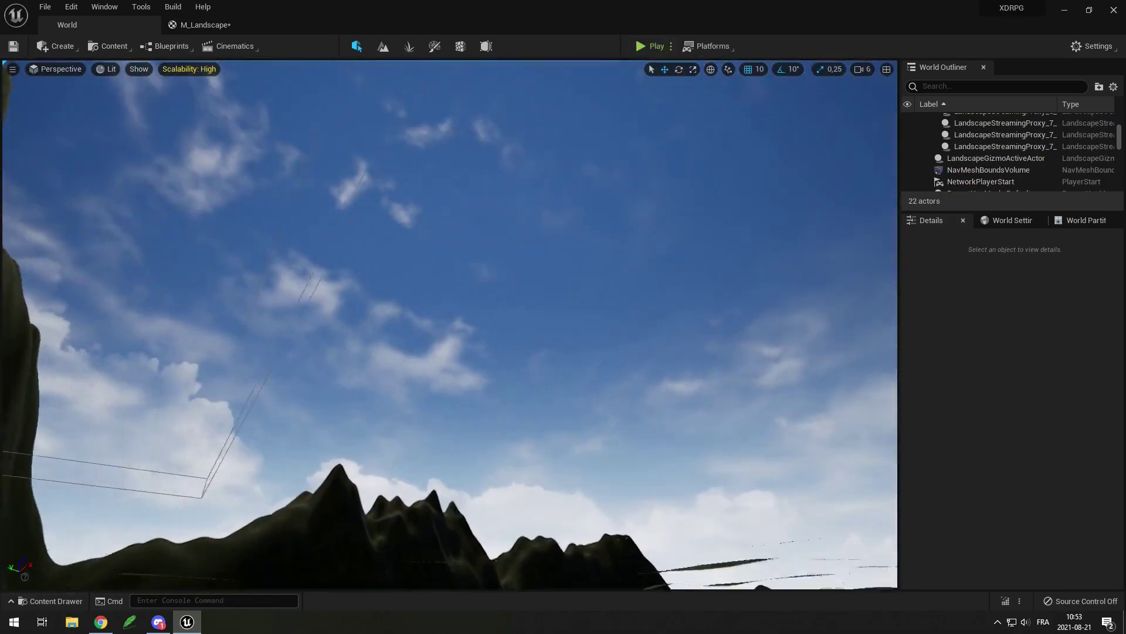
Fly over the valley and along the mountains to inspect the landscape material from above and up close.
right_drag(450, 264, 516, 499)
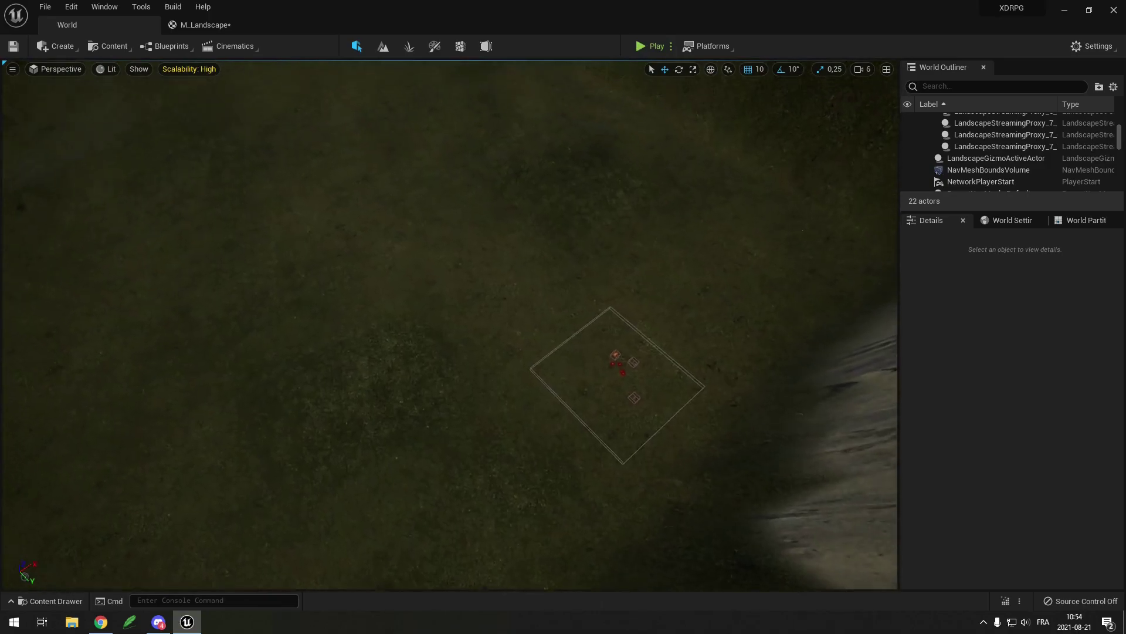
right_drag(472, 249, 346, 99)
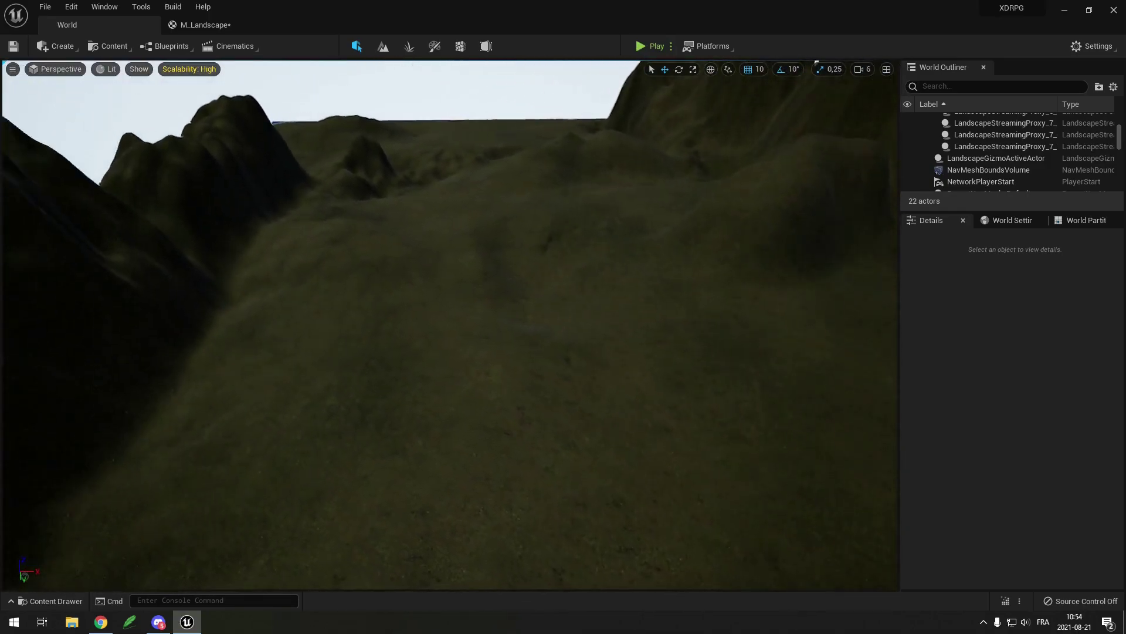
right_drag(608, 269, 608, 329)
right_drag(449, 324, 352, 294)
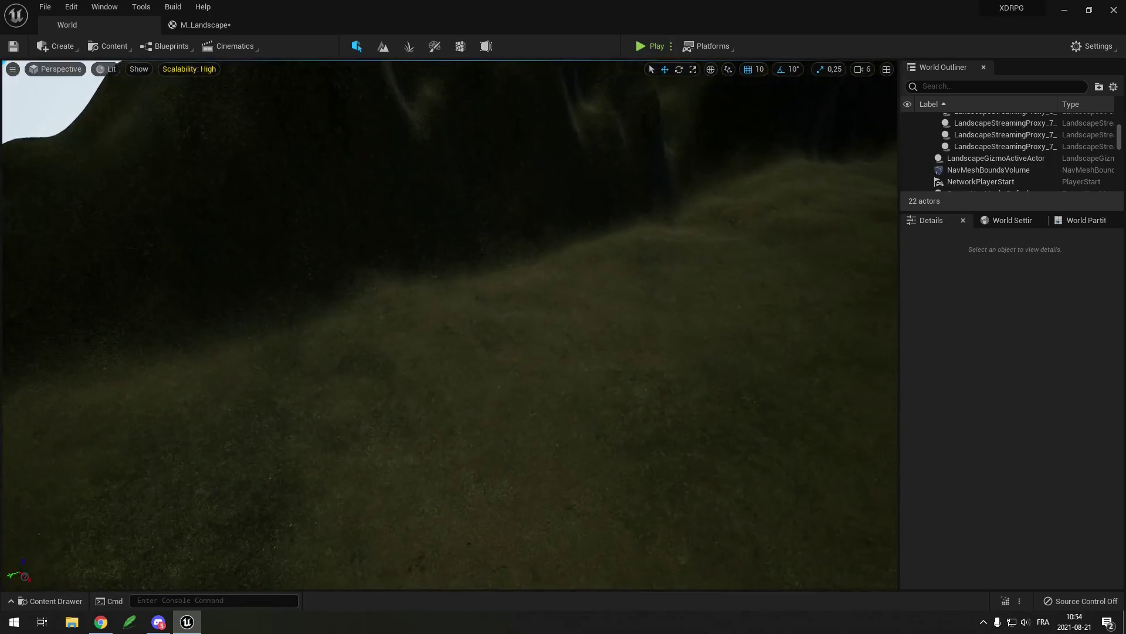
Start another play session and run the character forward over the terrain.
key(alt+p)
key(w)
key(w)
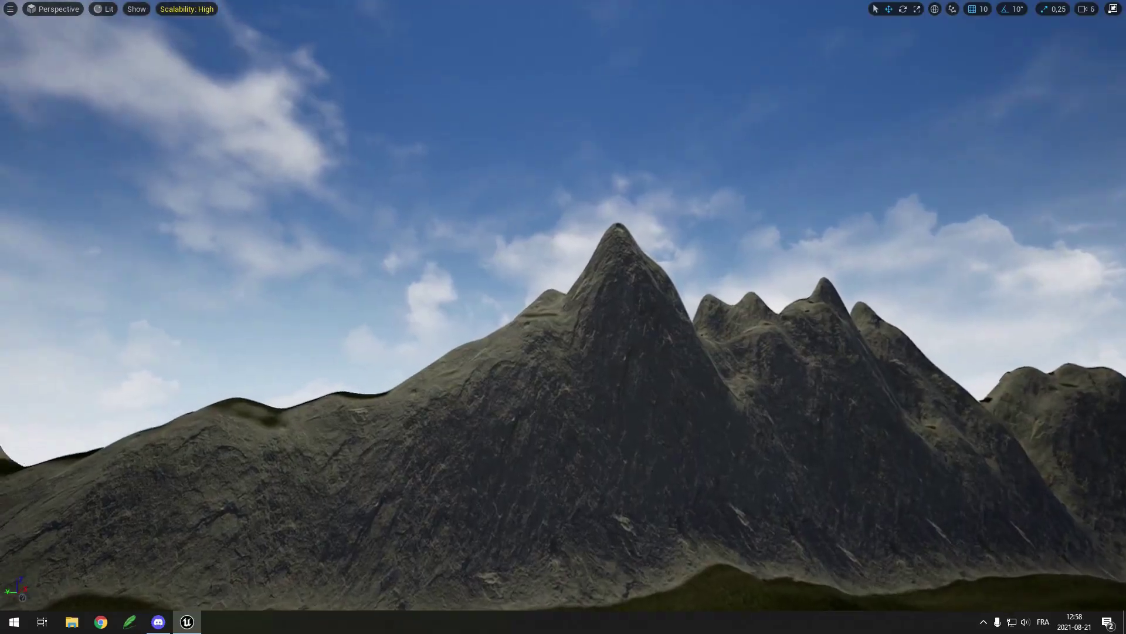
Fly around the peaks and over the valley floor to examine how rock and grass blend across the landscape.
key(w)
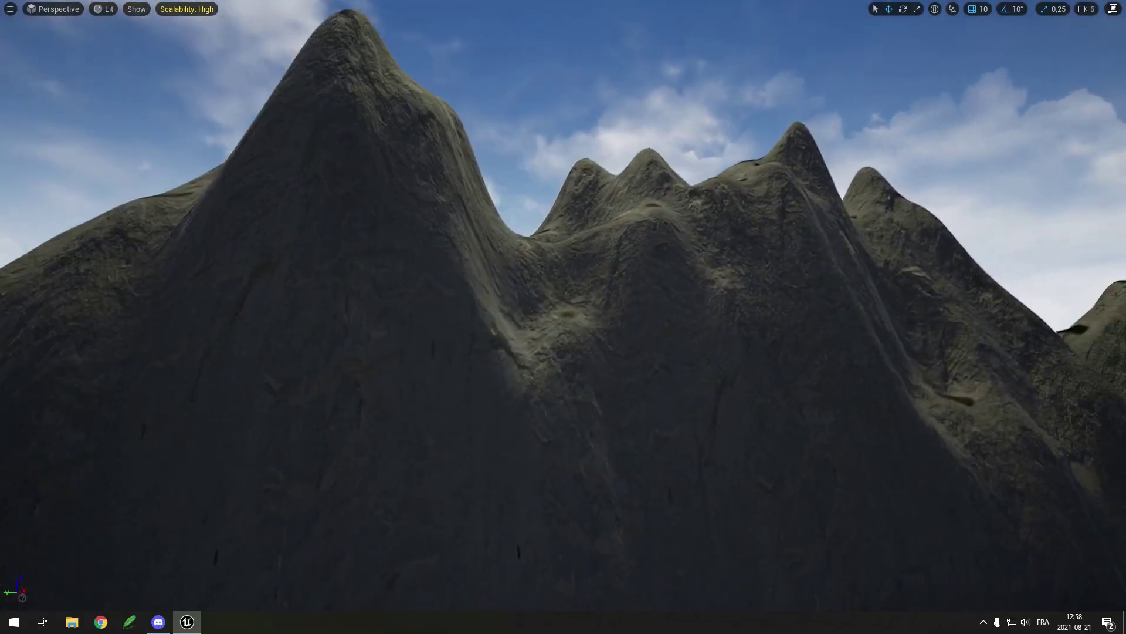
key(Up)
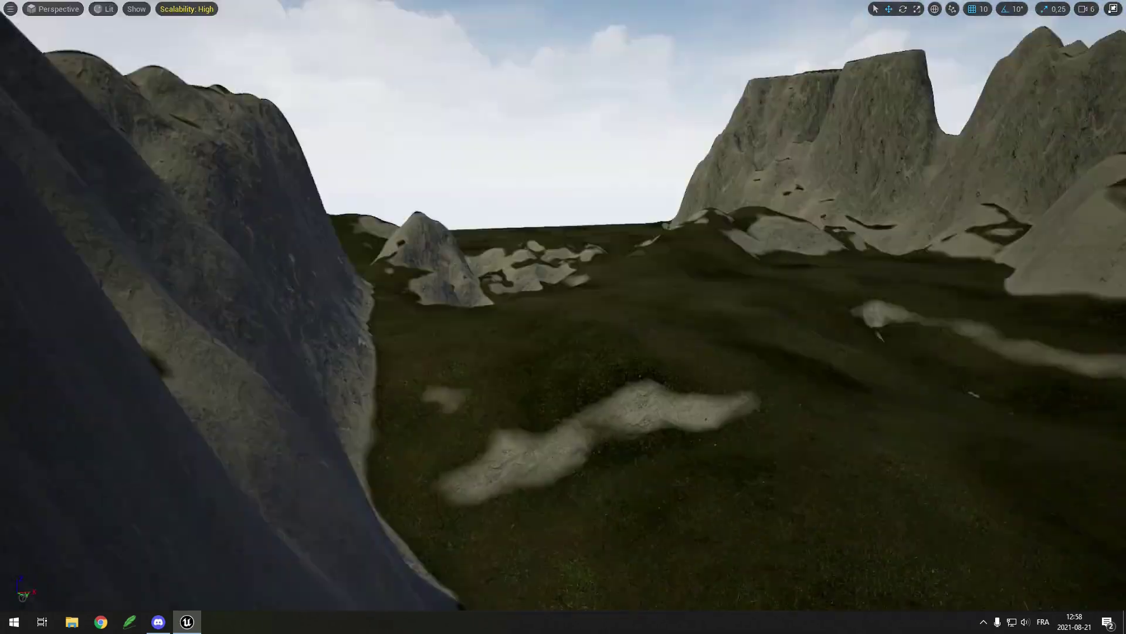
key(w)
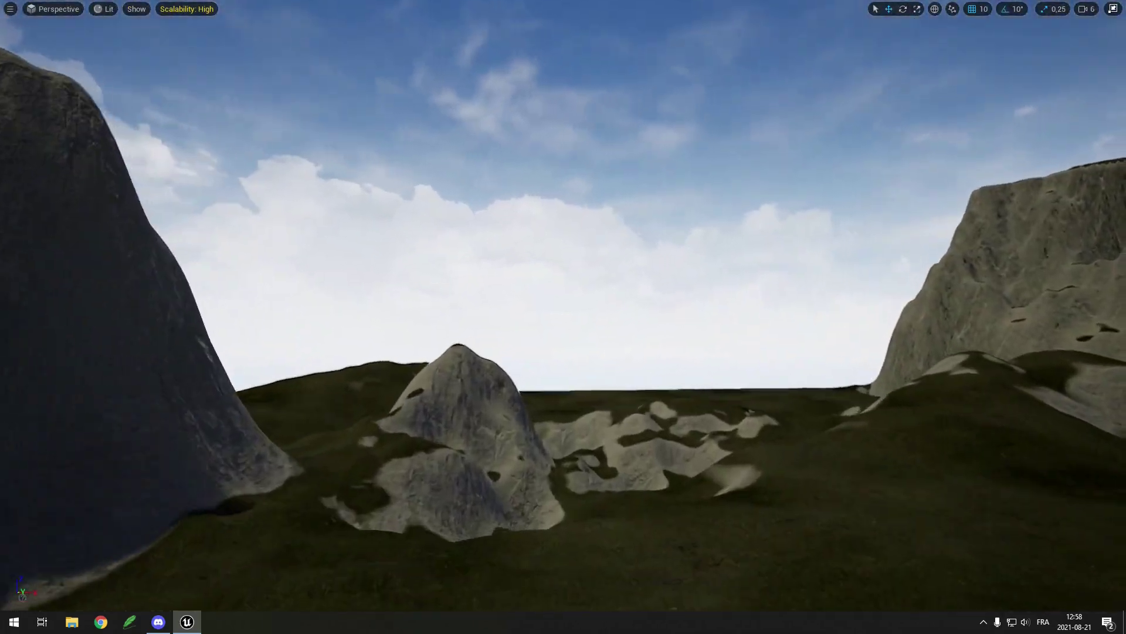
key(s)
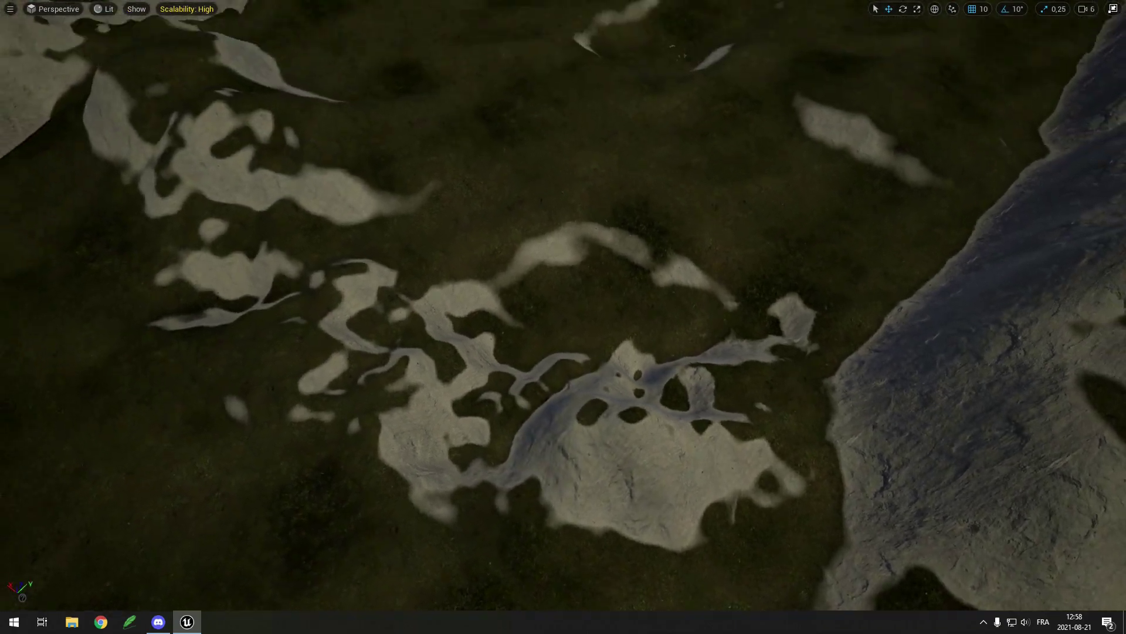
right_drag(563, 317, 865, 484)
key(s)
key(Up)
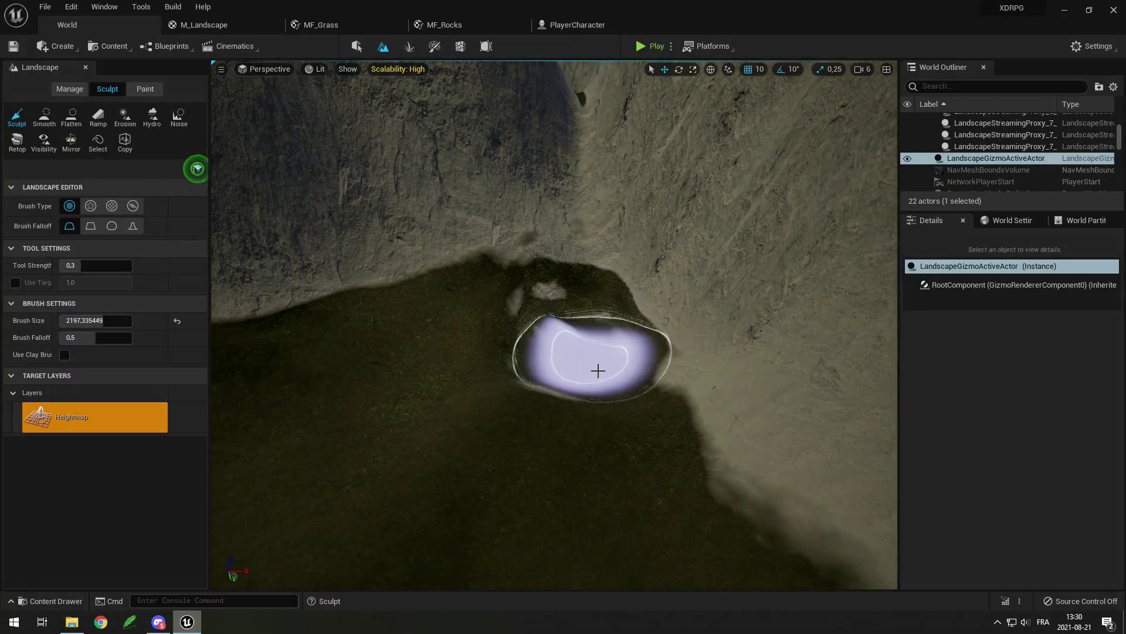
Paint tree foliage across the grassy valley floor with a paint density of 0.00001.
mouse_move(609, 346)
right_down()
mouse_move(692, 411)
mouse_move(880, 341)
right_up()
key(a)
mouse_move(517, 334)
right_down()
mouse_move(510, 346)
mouse_move(639, 393)
right_up()
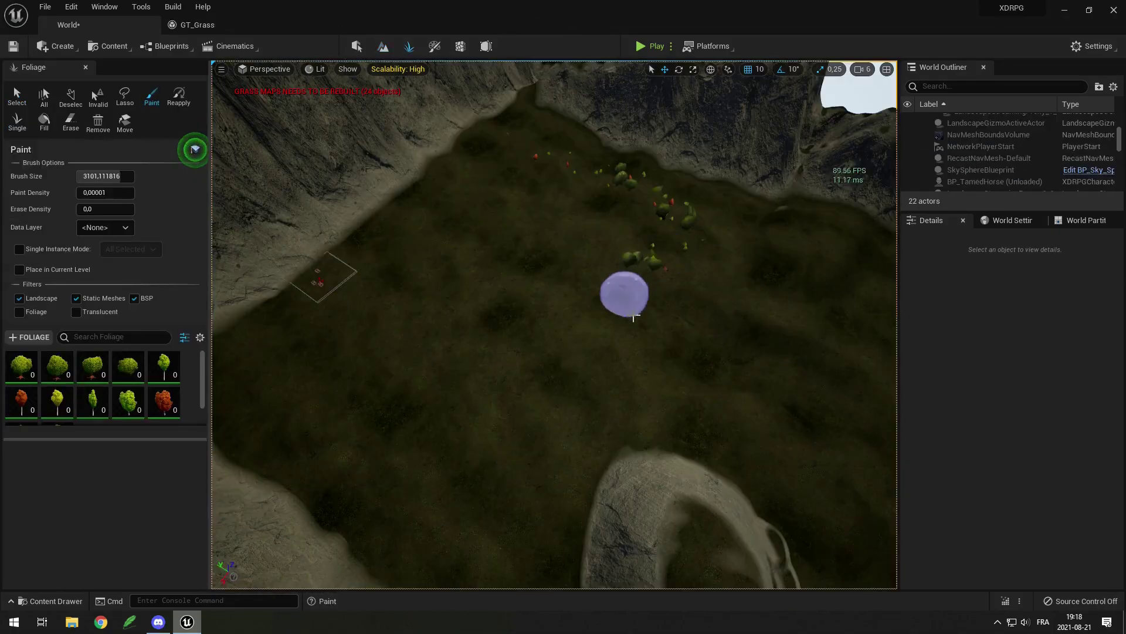
mouse_move(568, 435)
mouse_down()
mouse_move(469, 537)
mouse_move(410, 469)
mouse_move(541, 328)
mouse_up()
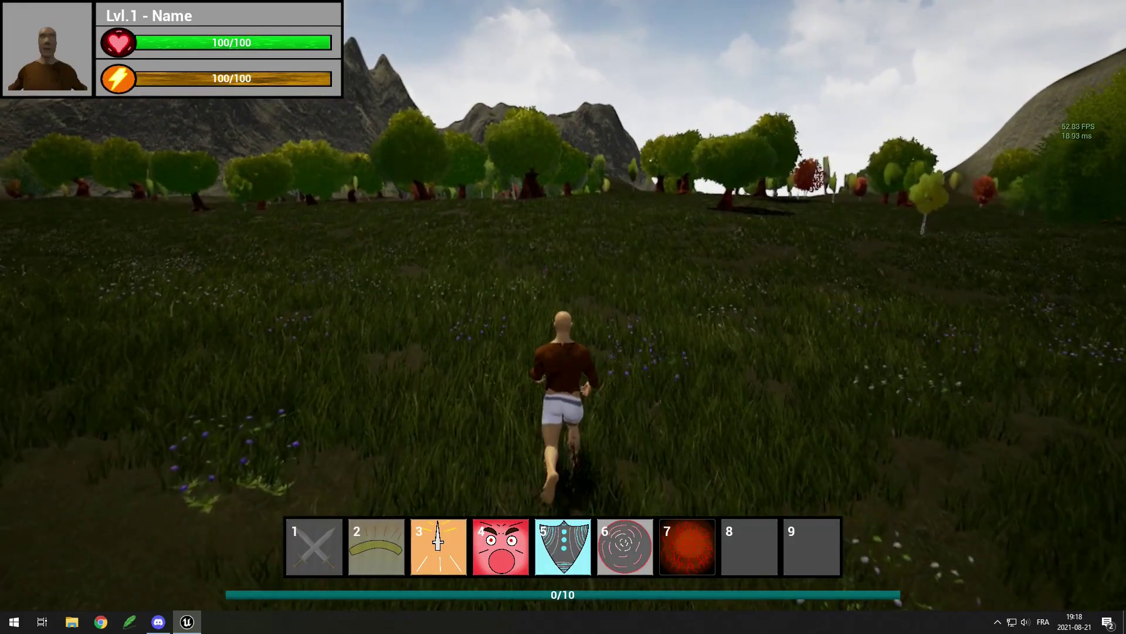
Playtest the meadow by running and jumping the character through the grass toward the painted trees.
key(space)
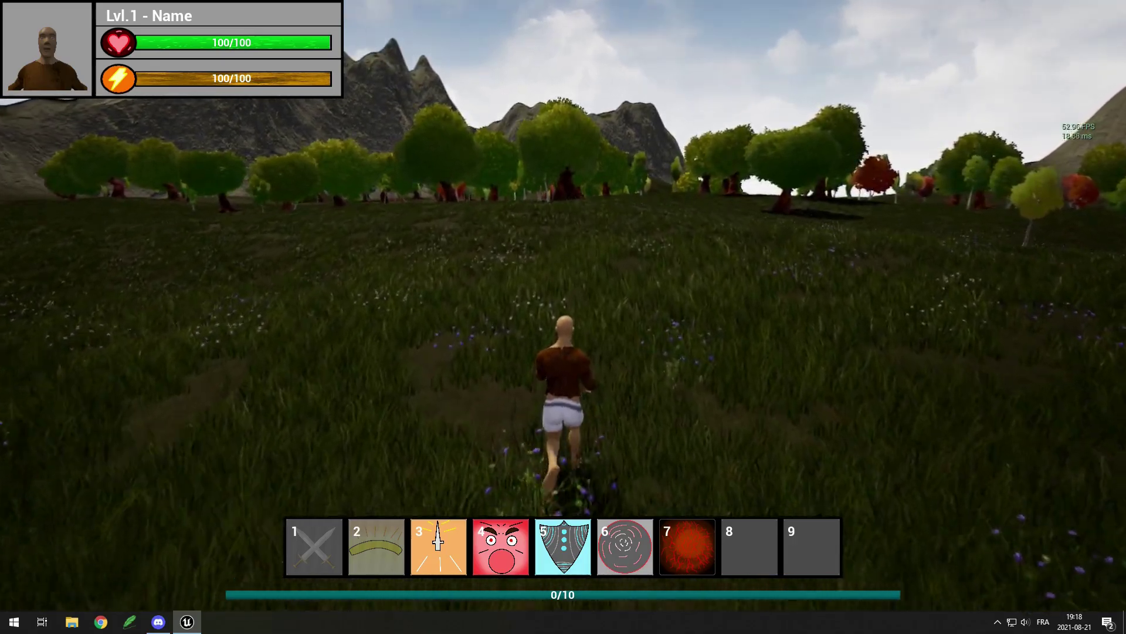
key(a)
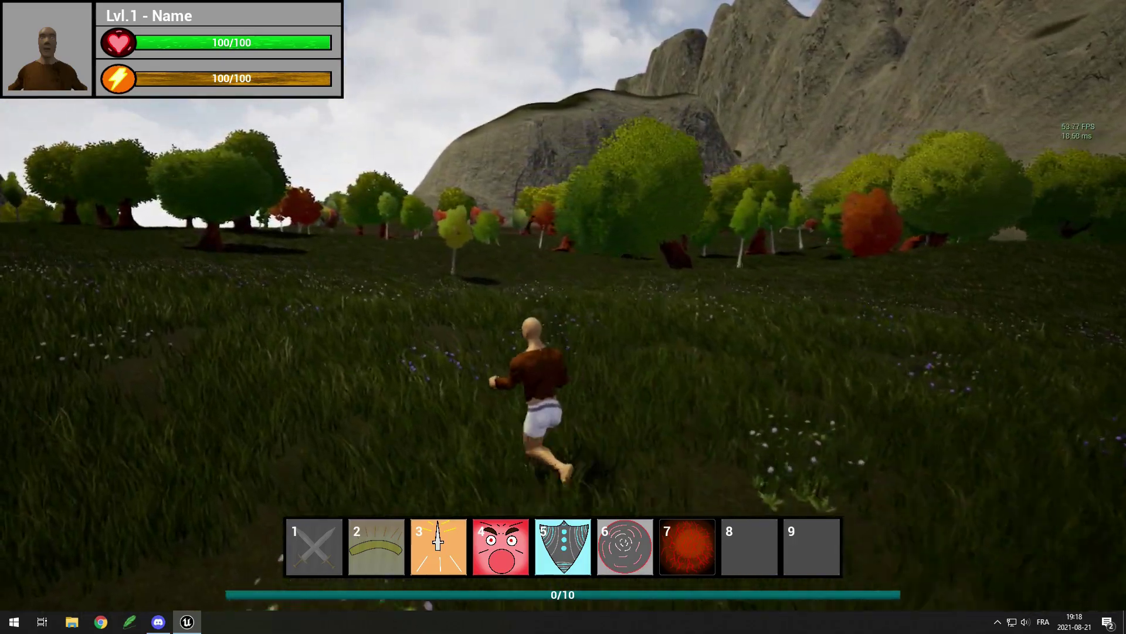
key(w)
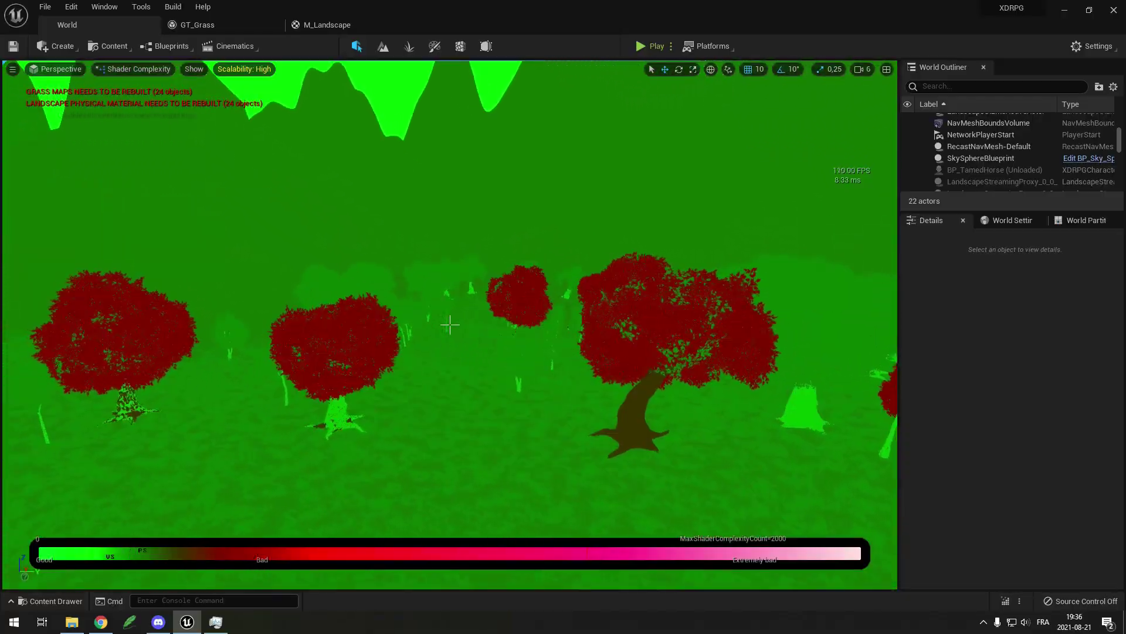
Check the trees' shader complexity and run the character through the forest to judge the game's performance.
key(a)
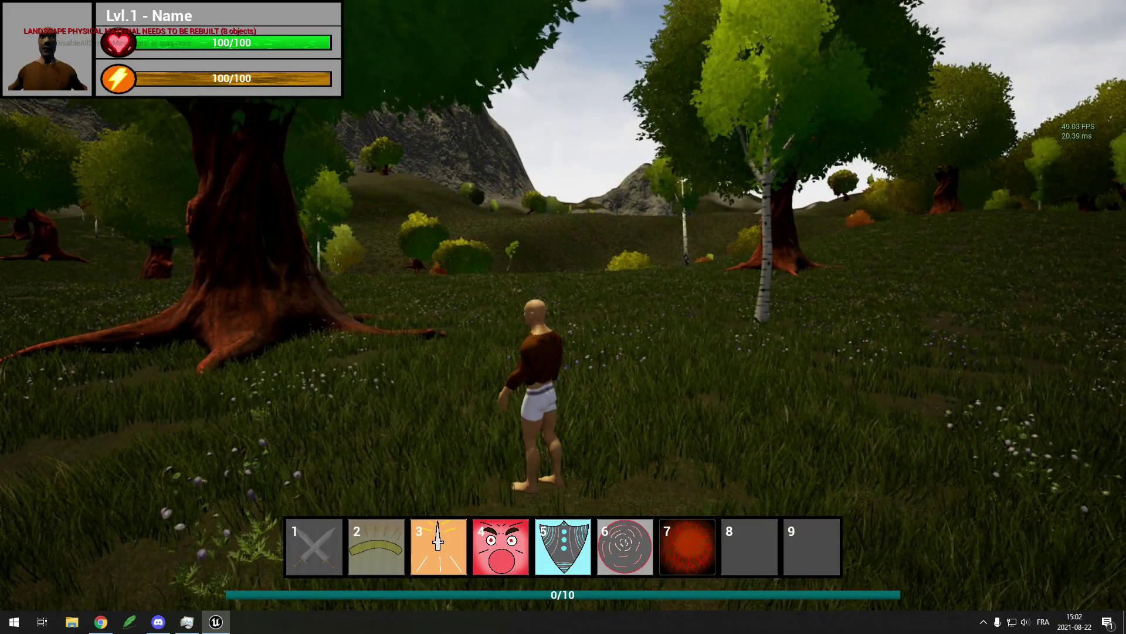
key(w)
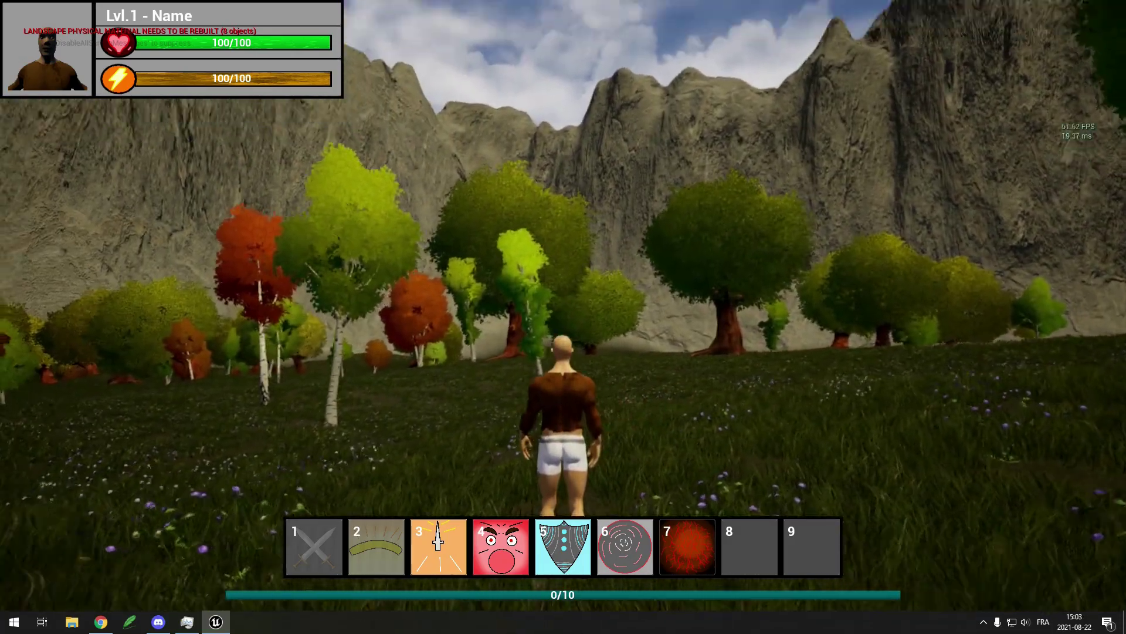
key(w)
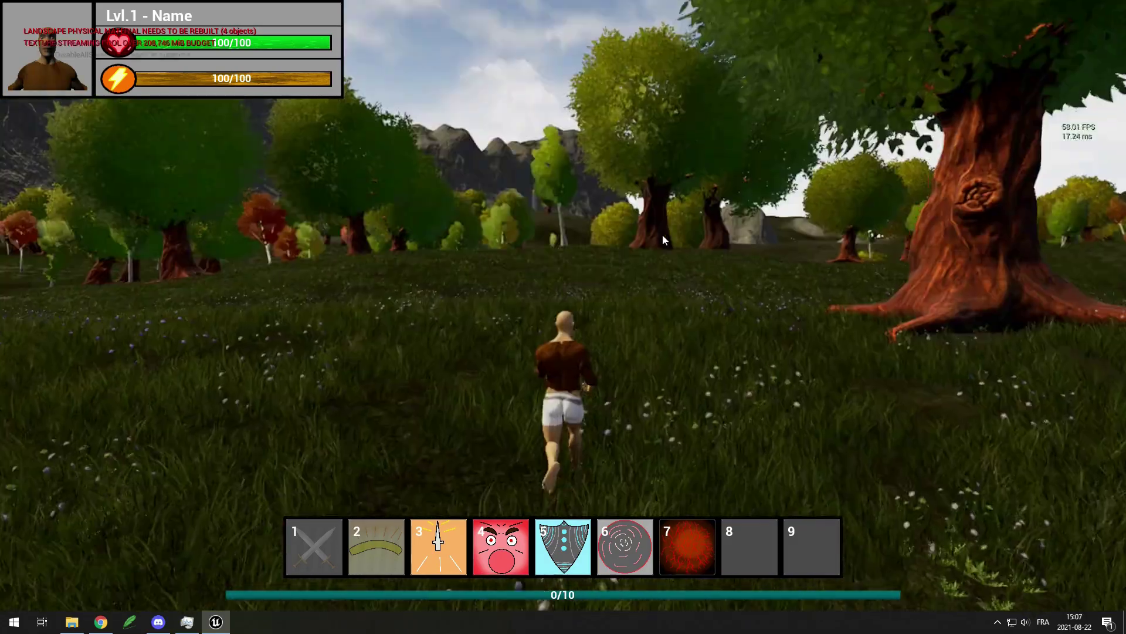
right_drag(663, 235, 868, 234)
key(a)
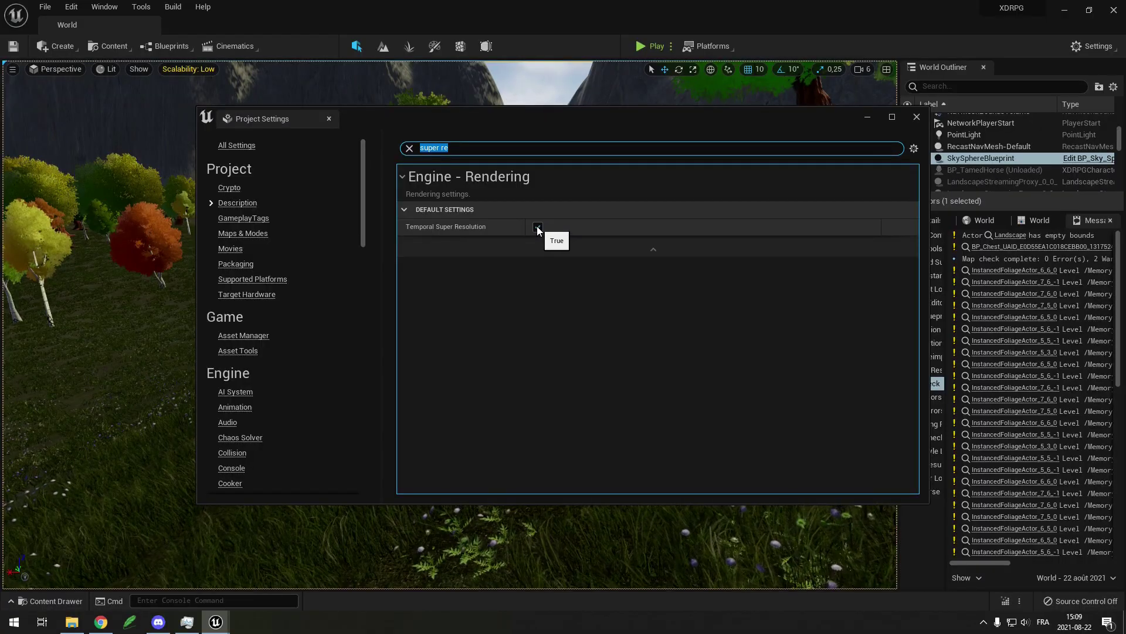
Disable Temporal Super Resolution in the project's rendering settings and playtest the level by running and jumping among the trees.
click(537, 228)
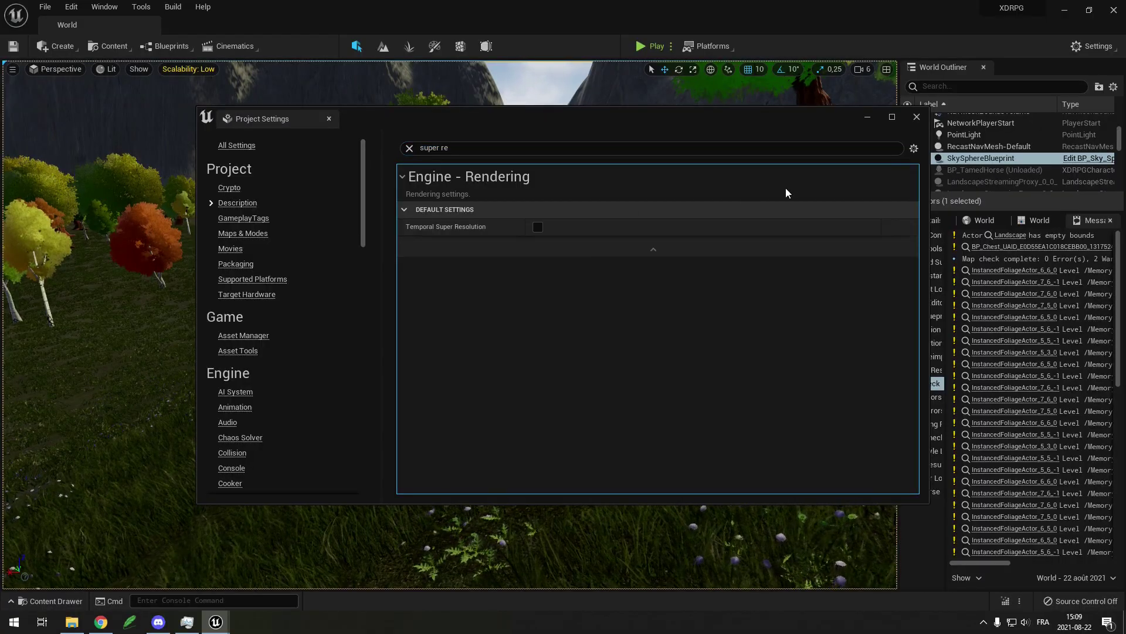
click(917, 116)
click(641, 46)
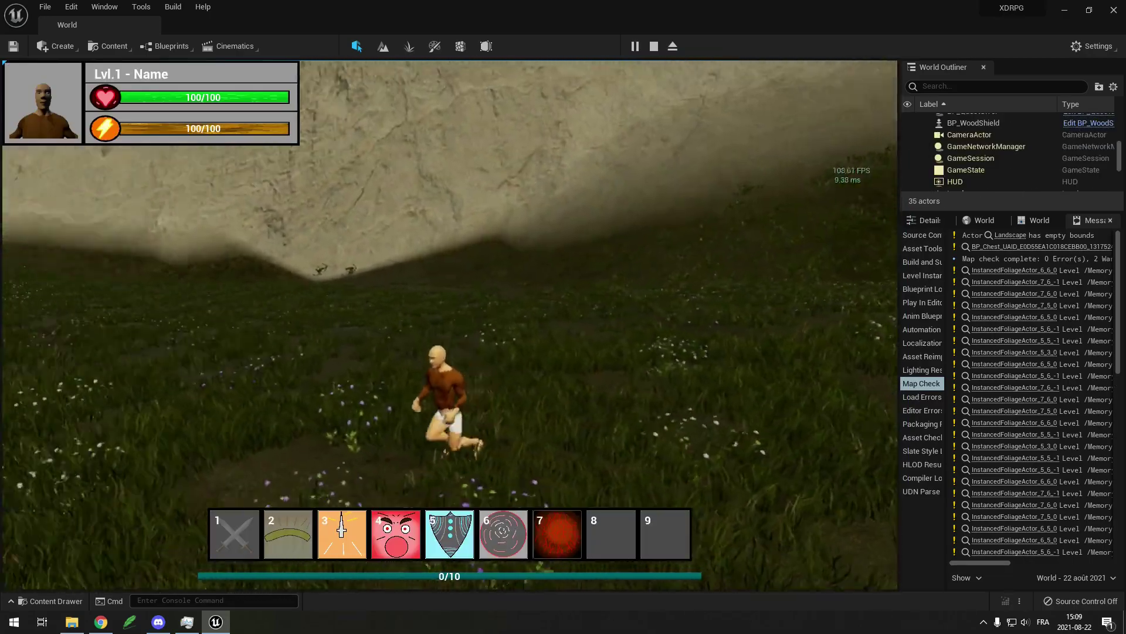
key(a)
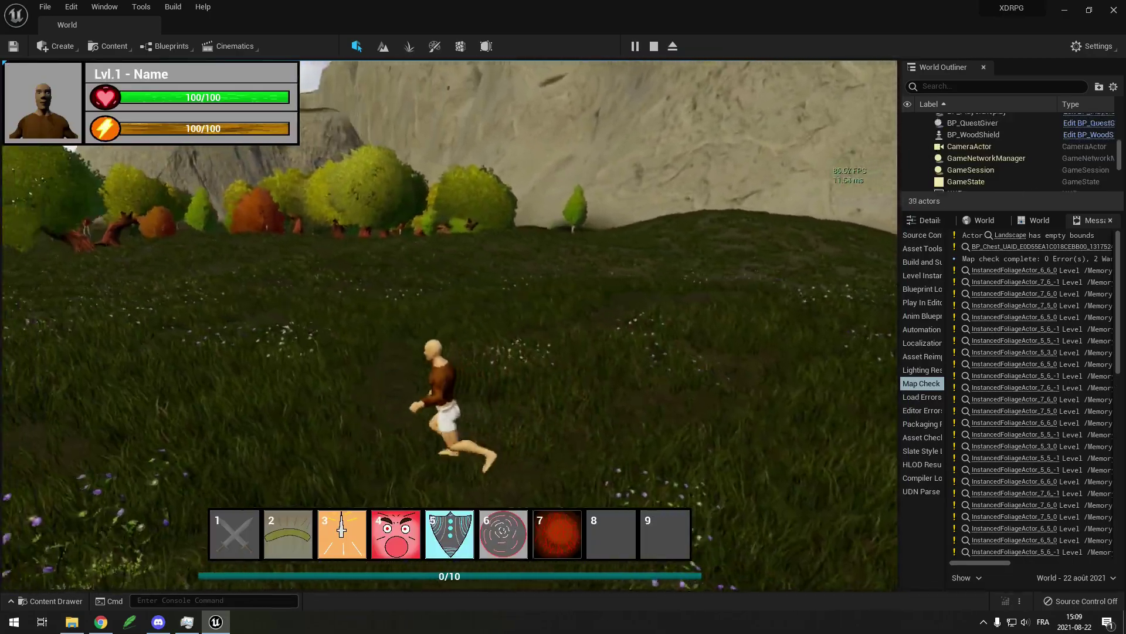
key(w)
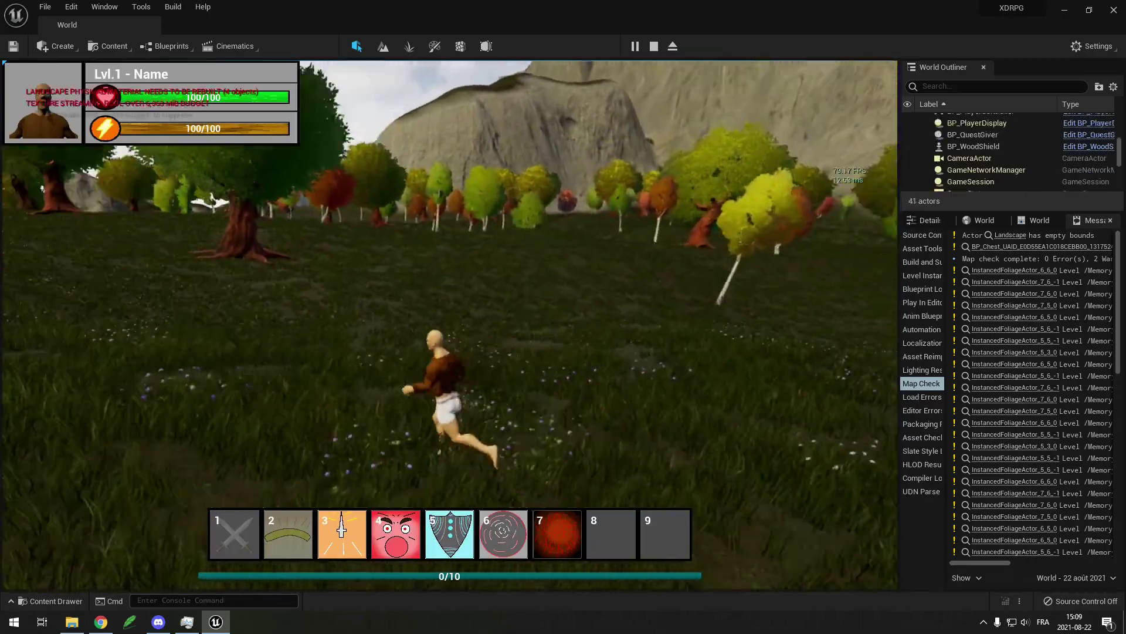
key(space)
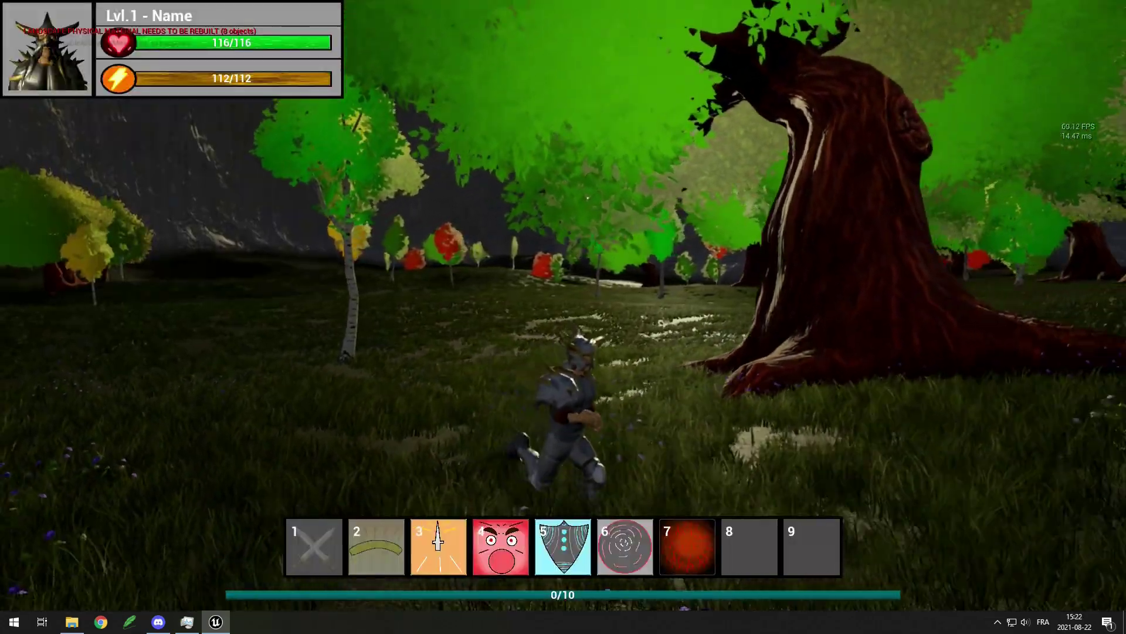
Run the character sideways past the large trees in the dark forest to check the game's performance.
key(d)
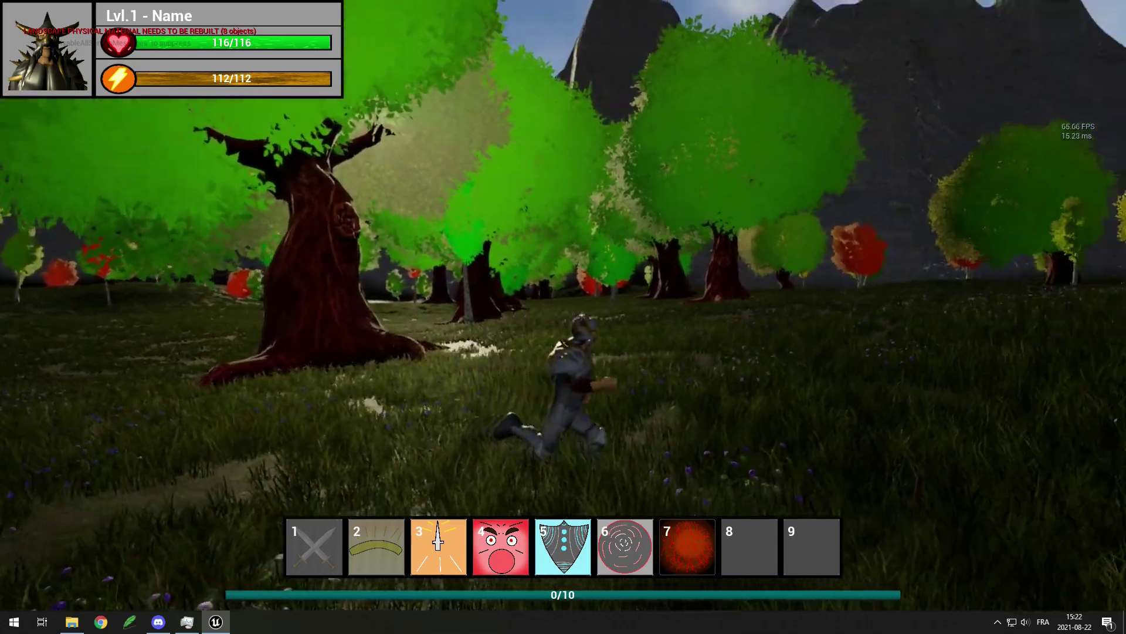
key(d)
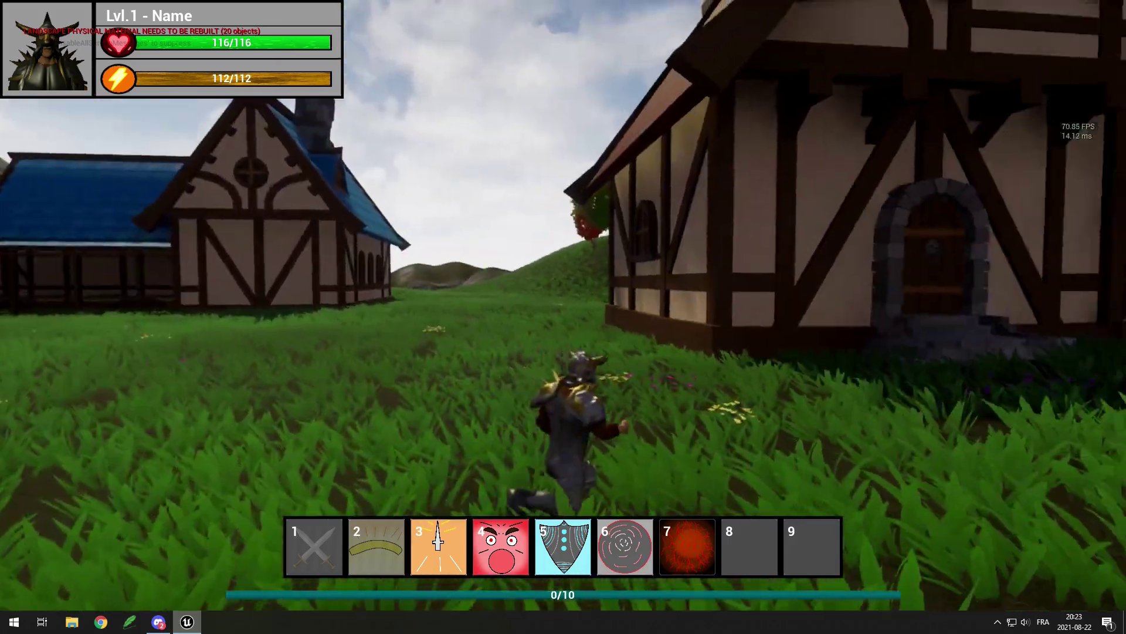
Playtest the village by running the character through the grass between the timber-framed houses toward the windmill.
key(w)
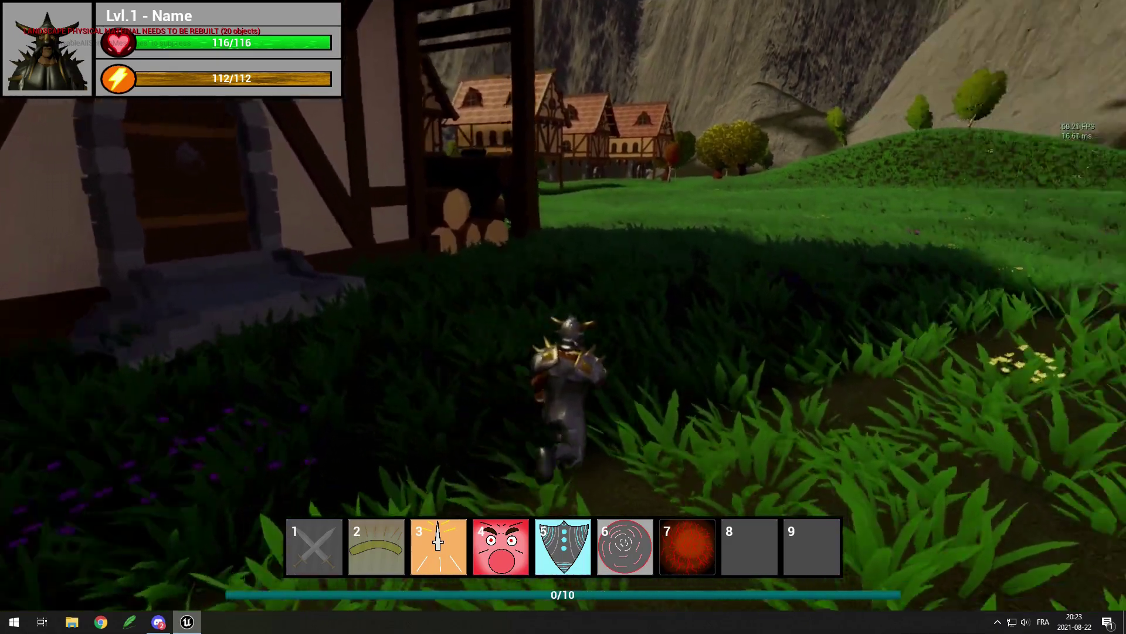
key(w)
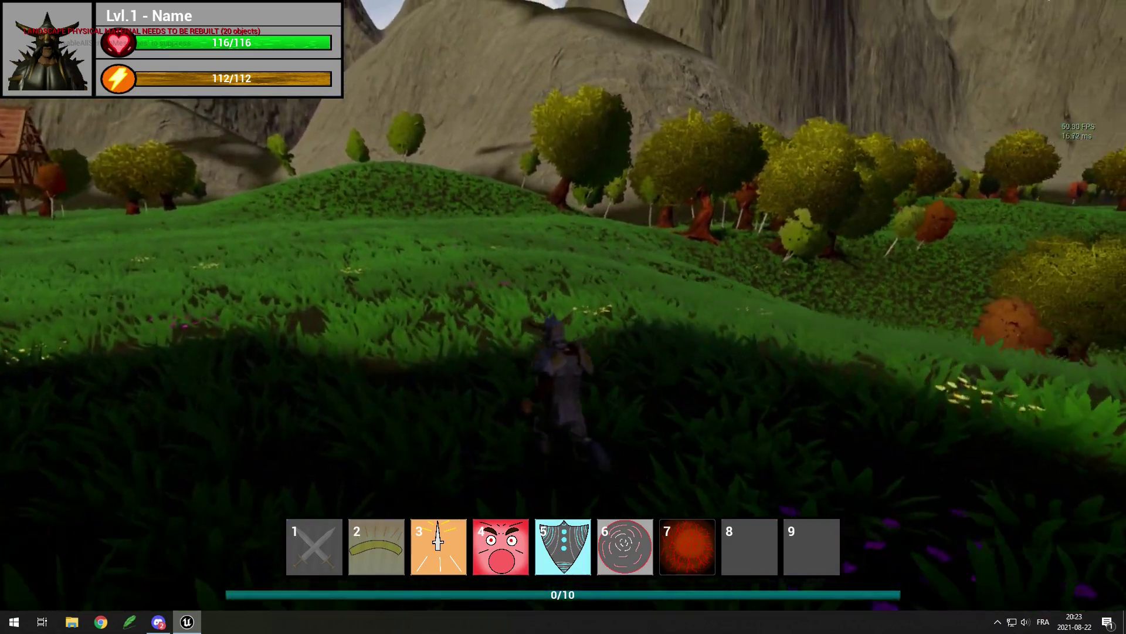
key(w)
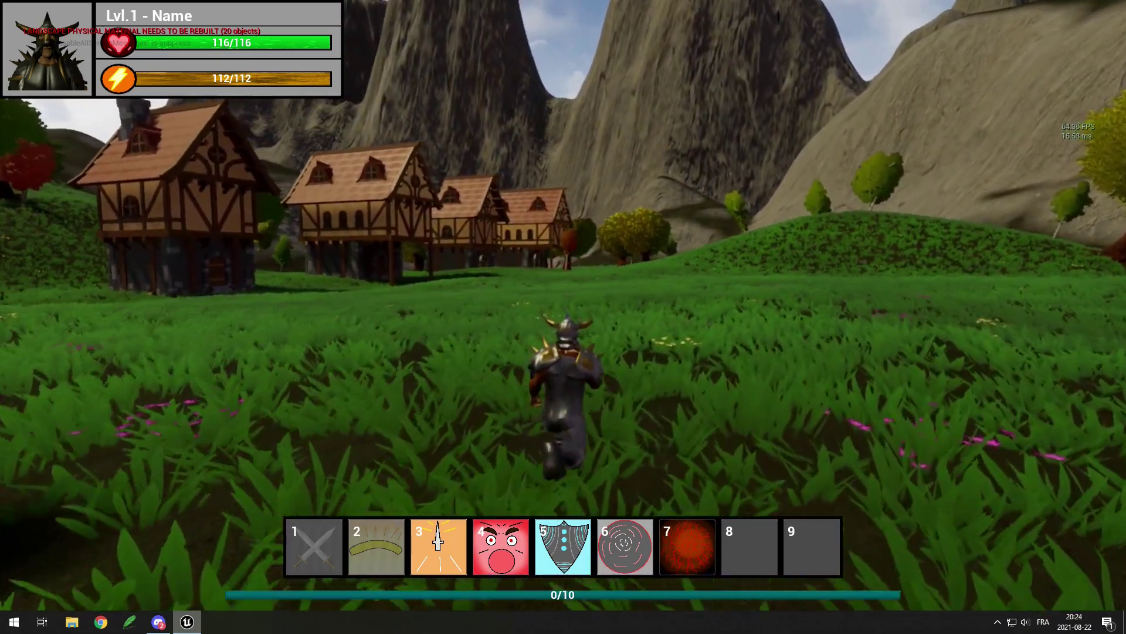
key(w)
key(w)
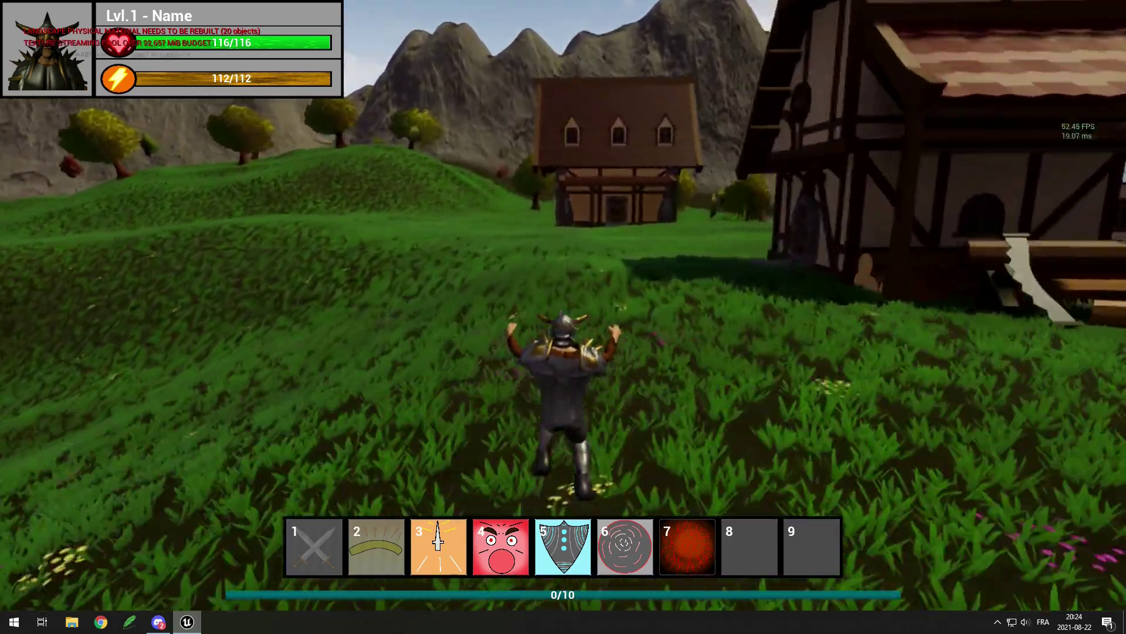
key(w)
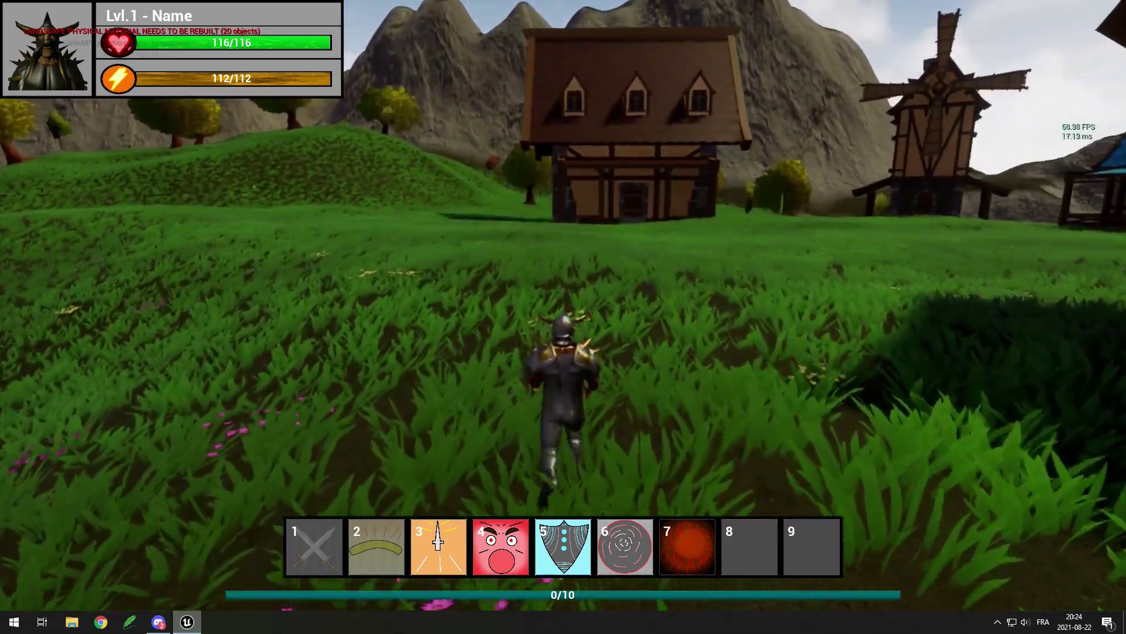
key(w)
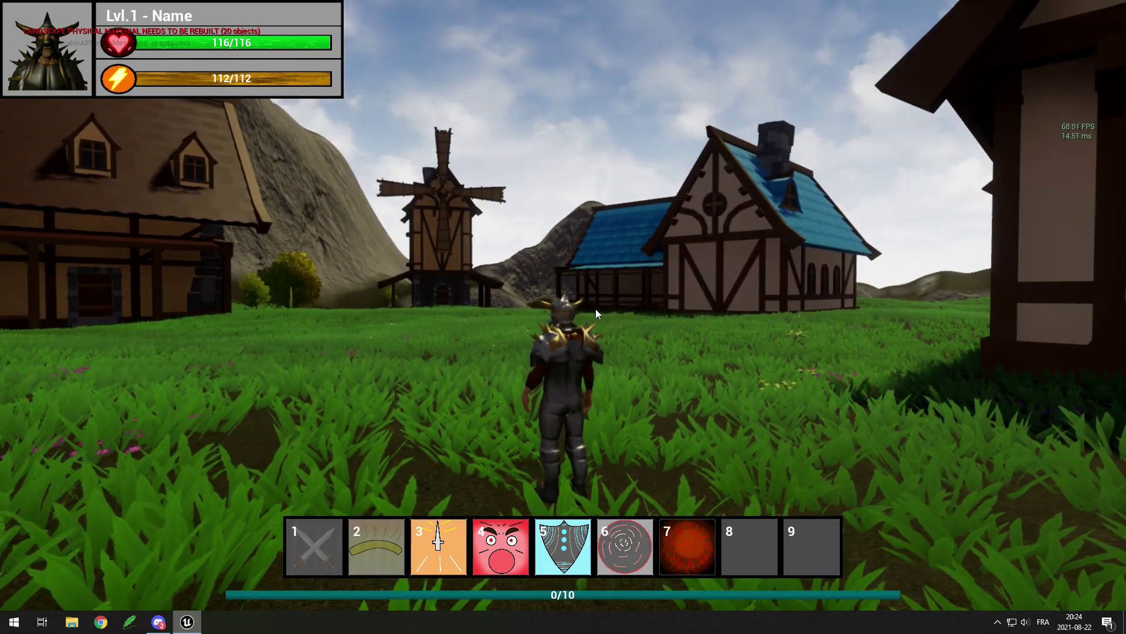
Look around the character to examine the village surroundings, the mountains and the distant tree line.
right_drag(596, 309, 379, 287)
right_drag(563, 317, 264, 276)
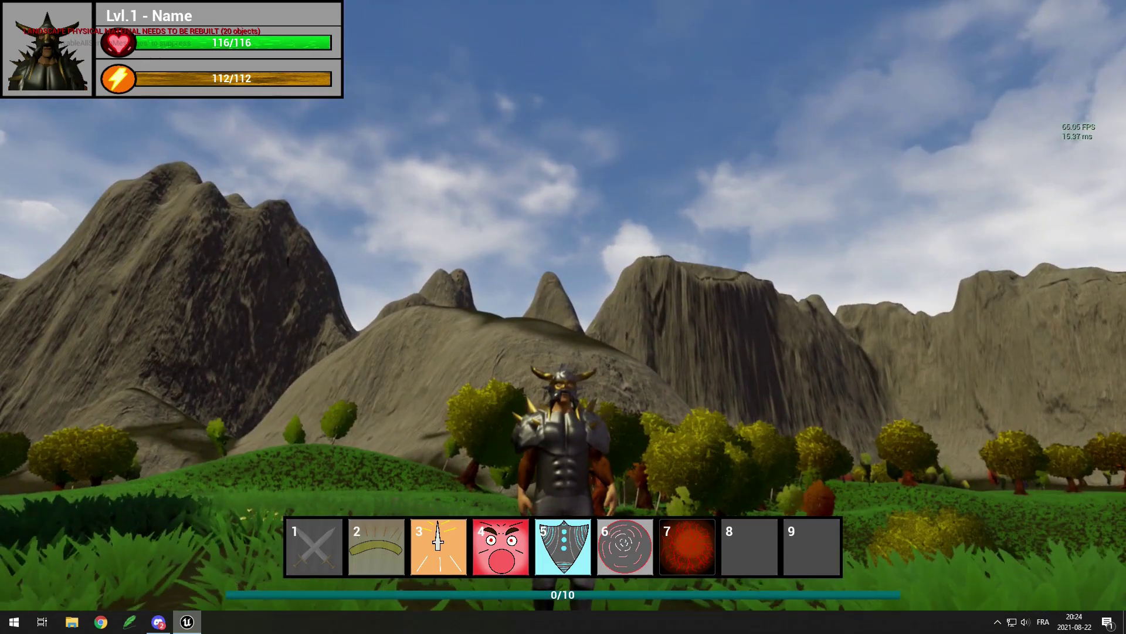
right_drag(563, 317, 294, 358)
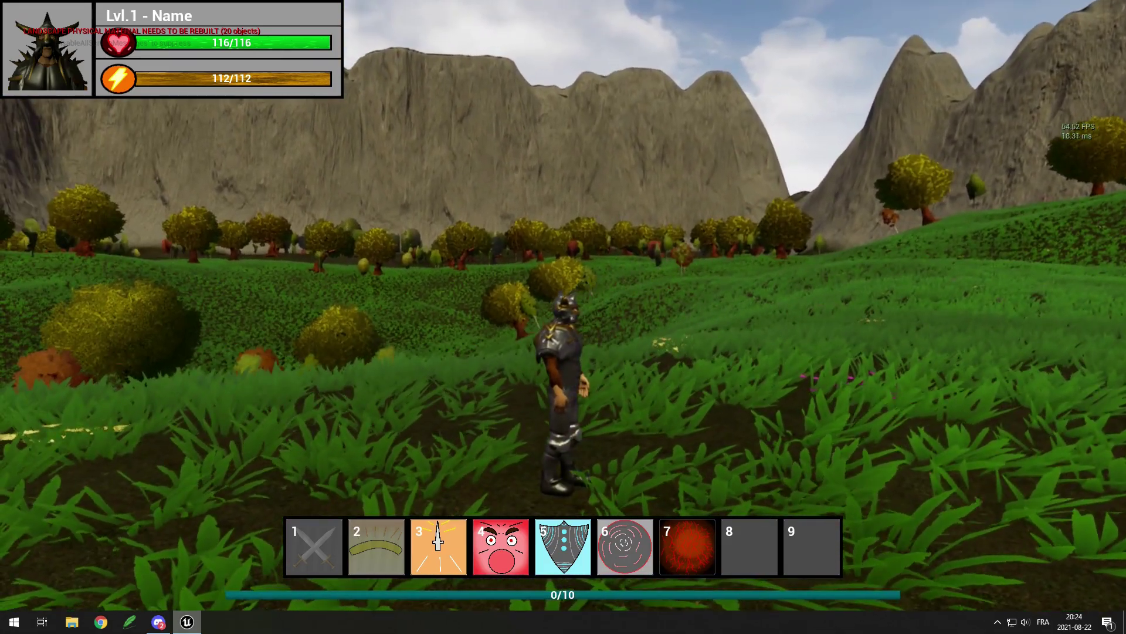